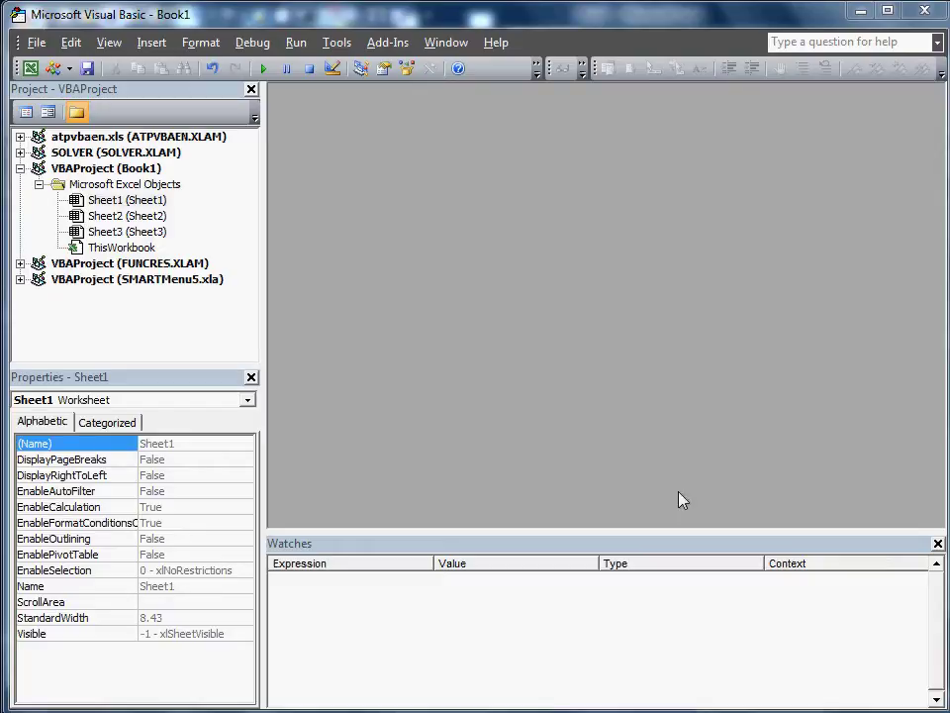
Insert a new module and declare Sub HelloWorld in it
{"action": "left_click", "coordinate": [70, 71]}
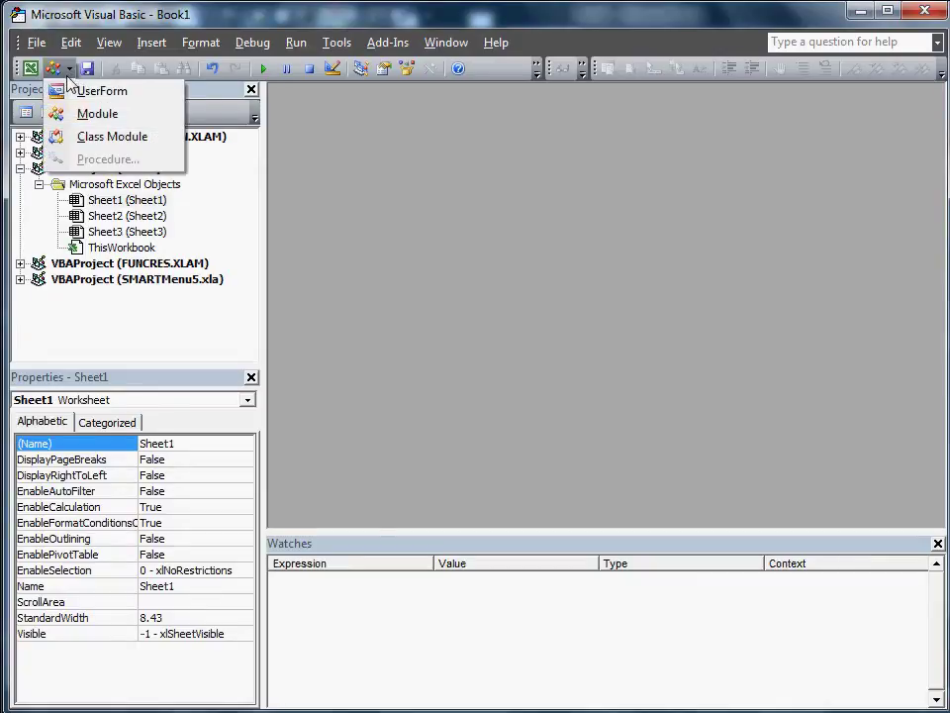
{"action": "left_click", "coordinate": [82, 119]}
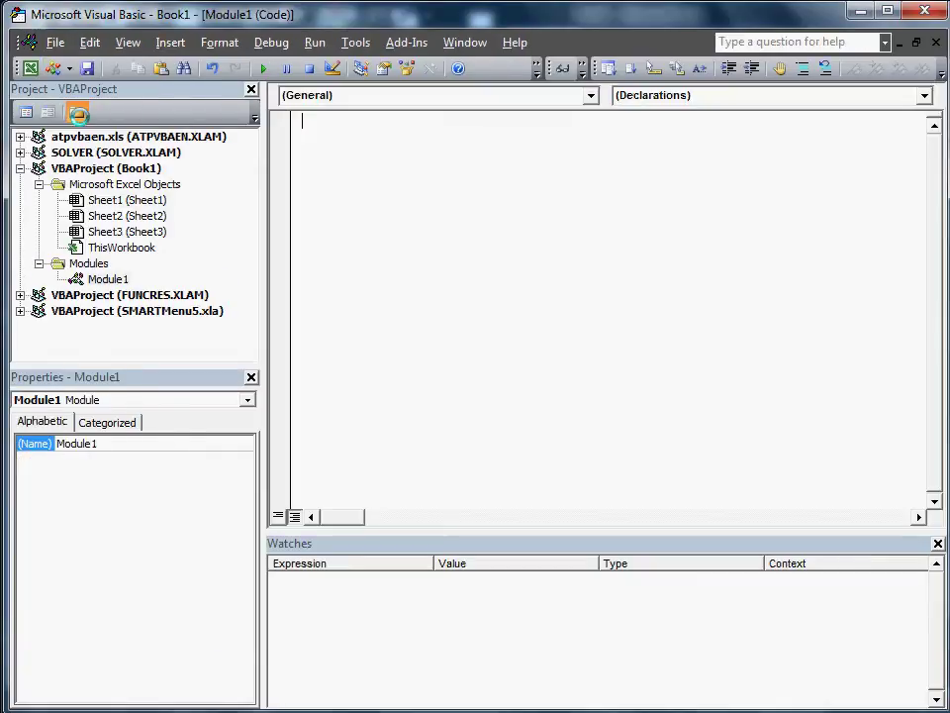
{"action": "type", "text": "sub"}
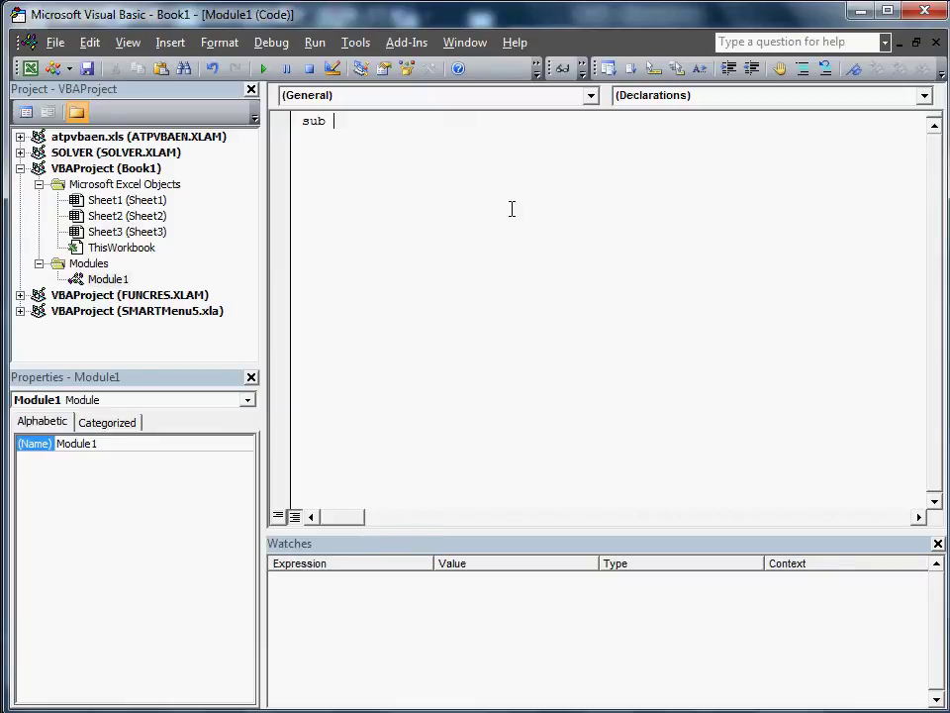
{"action": "type", "text": "Hell"}
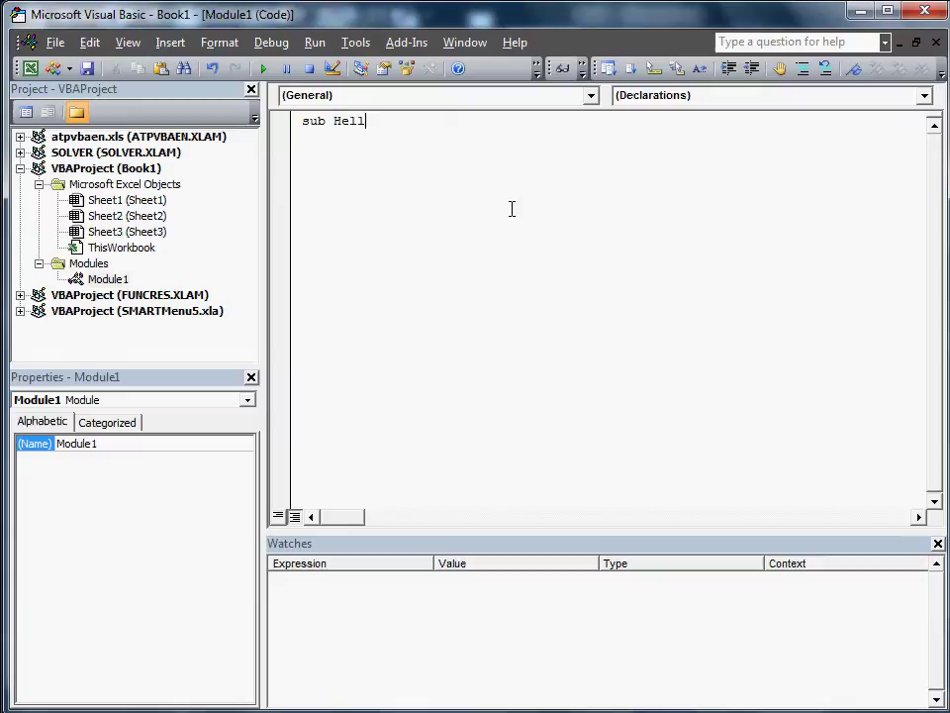
{"action": "type", "text": "oWorl"}
{"action": "type", "text": "d"}
{"action": "key", "text": "Return"}
{"action": "key", "text": "Return"}
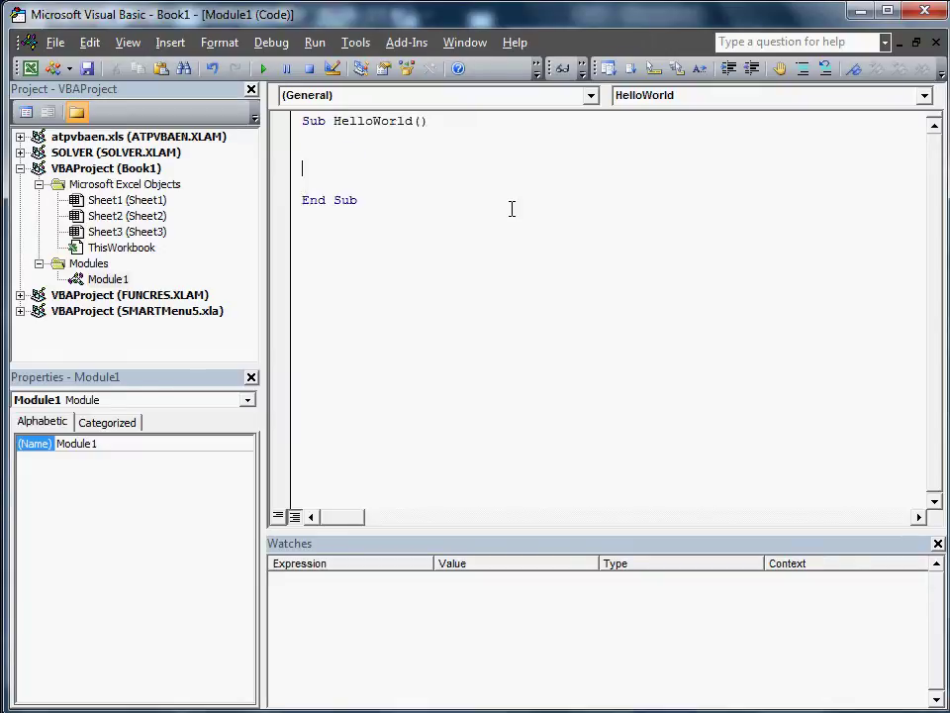
{"action": "key", "text": "Return"}
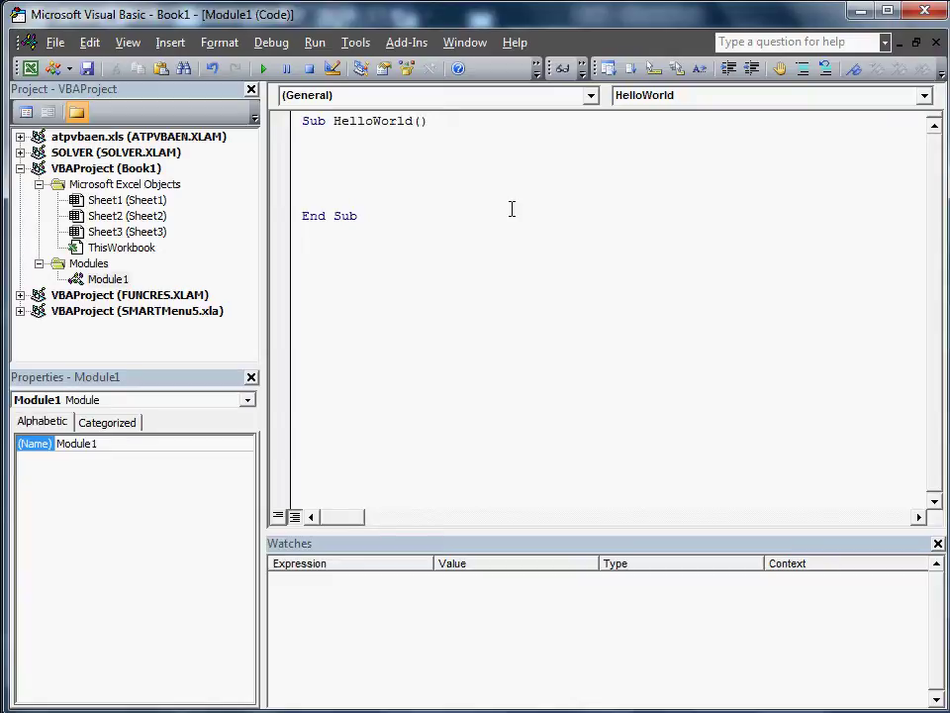
Add the line Range("A1") = "Hello World" inside HelloWorld
{"action": "type", "text": "Ran"}
{"action": "type", "text": "ge"}
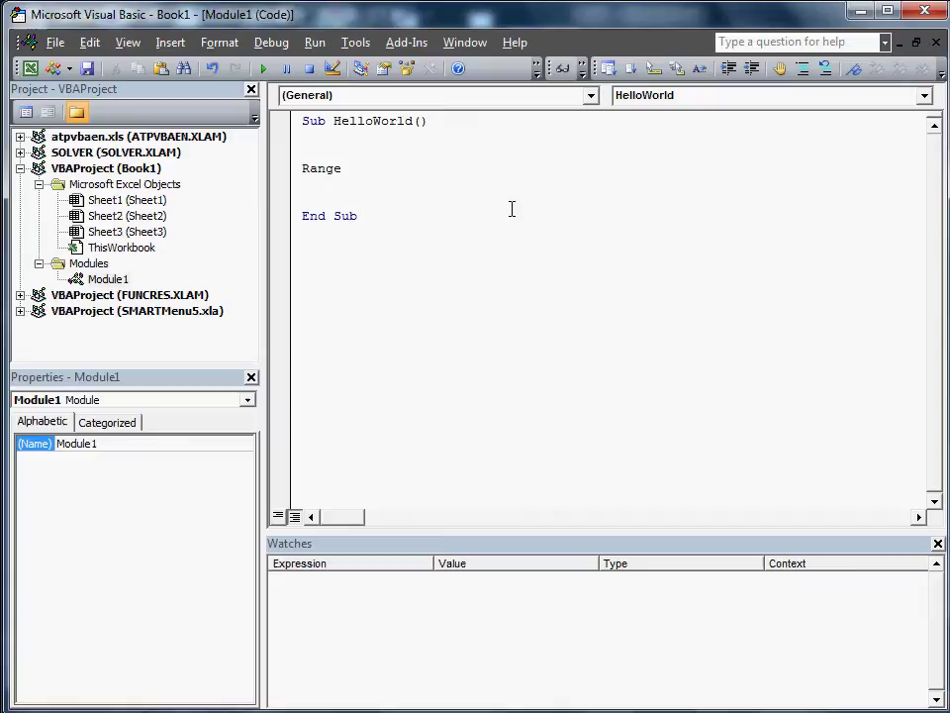
{"action": "type", "text": " ("}
{"action": "type", "text": "\"B"}
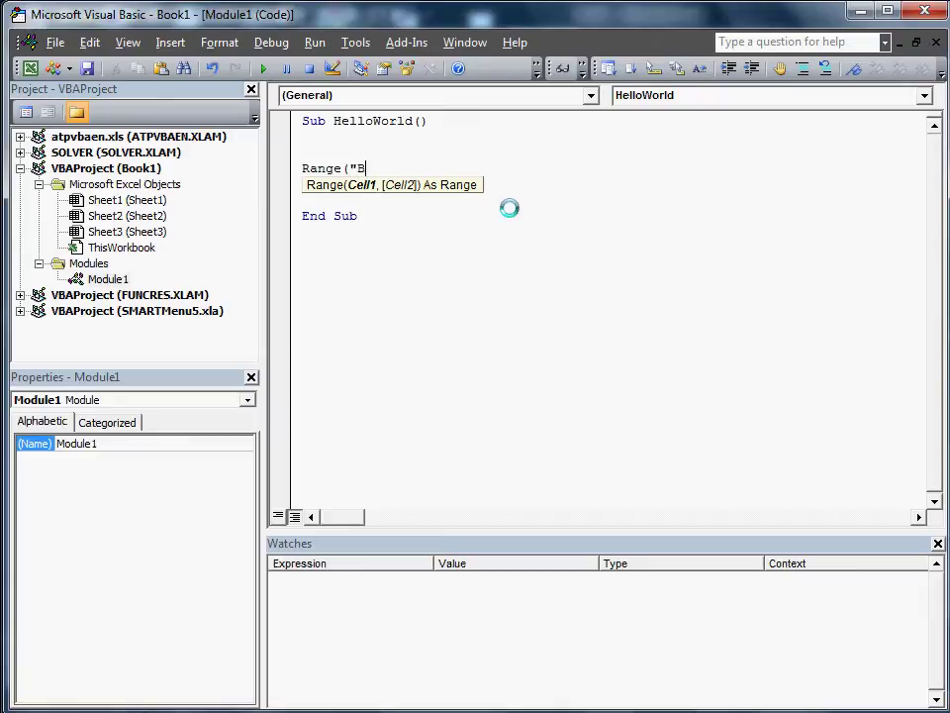
{"action": "key", "text": "BackSpace"}
{"action": "type", "text": "A1\""}
{"action": "type", "text": ") = \""}
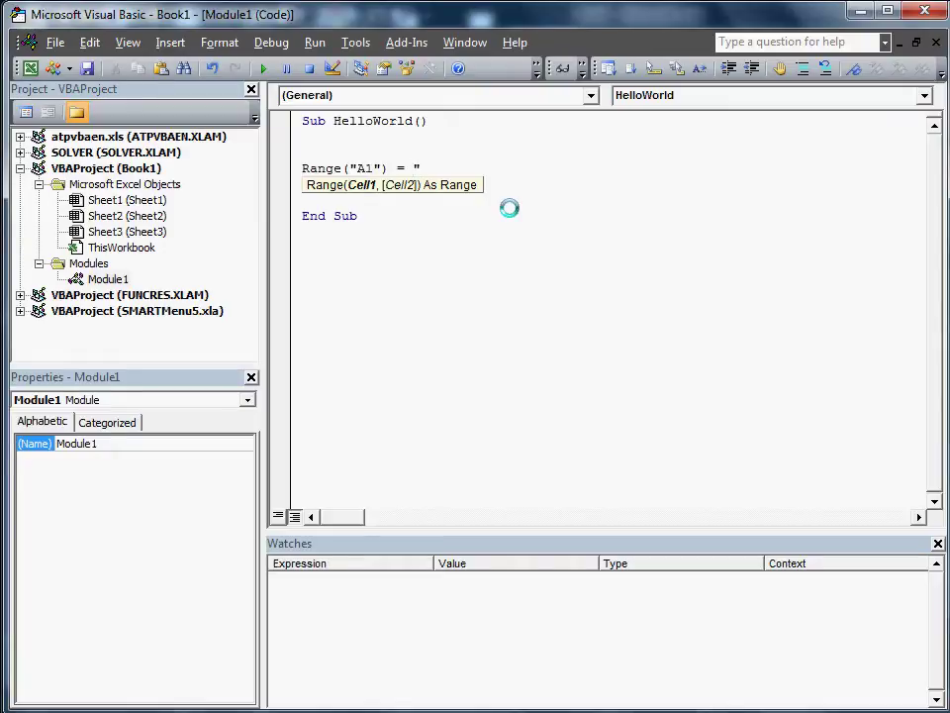
{"action": "type", "text": "Hello w"}
{"action": "key", "text": "BackSpace"}
{"action": "type", "text": "World\""}
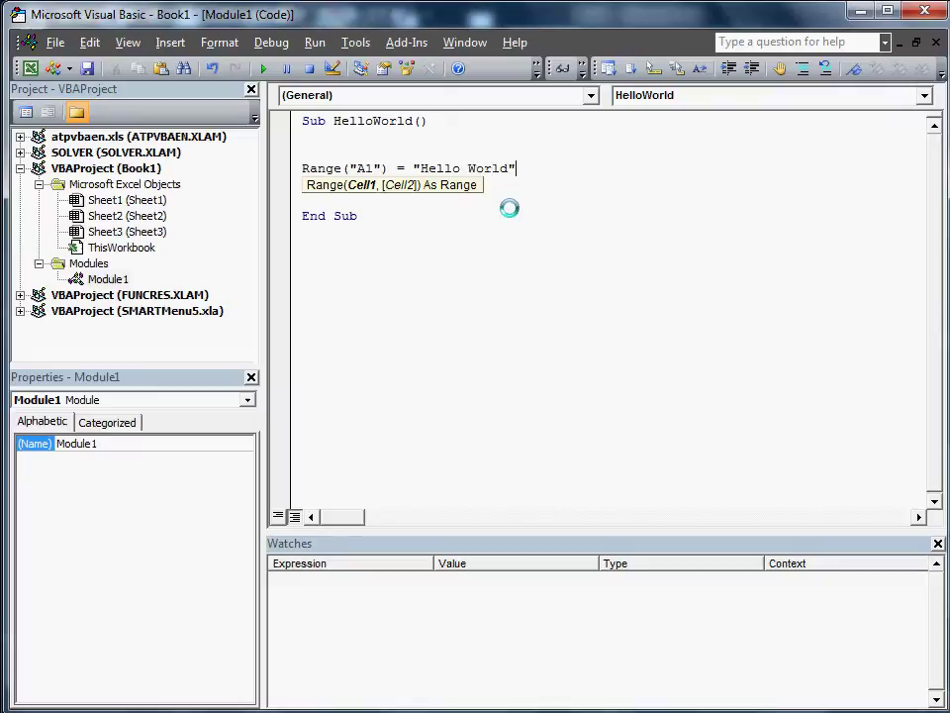
{"action": "key", "text": "Return"}
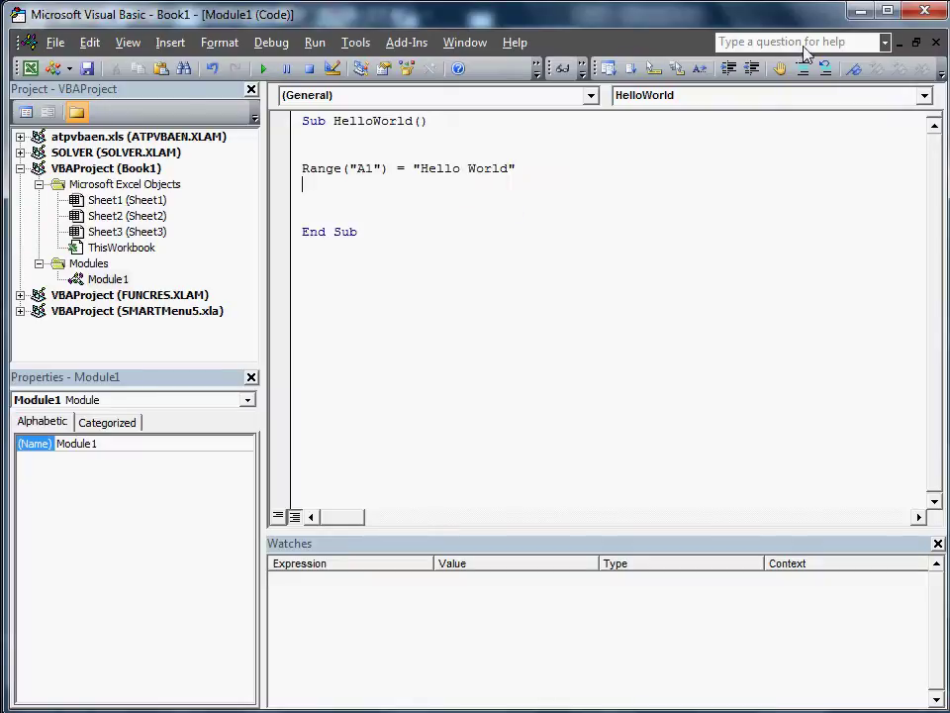
Step through HelloWorld with F8 and confirm A1 shows Hello World in Excel
{"action": "key", "text": "F8"}
{"action": "key", "text": "F8"}
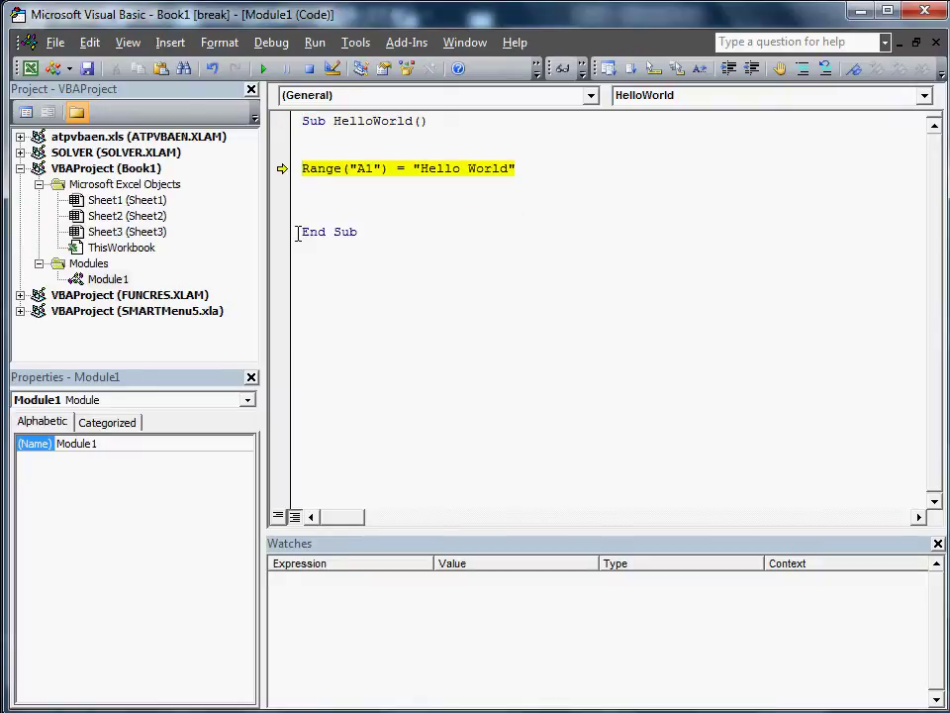
{"action": "key", "text": "F8"}
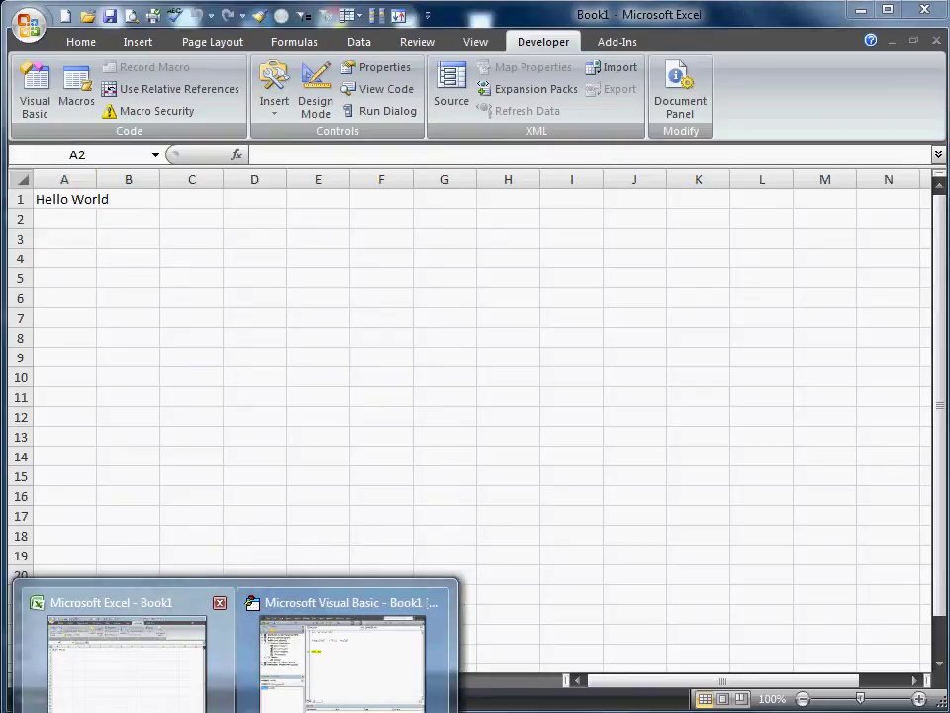
{"action": "left_click", "coordinate": [126, 654]}
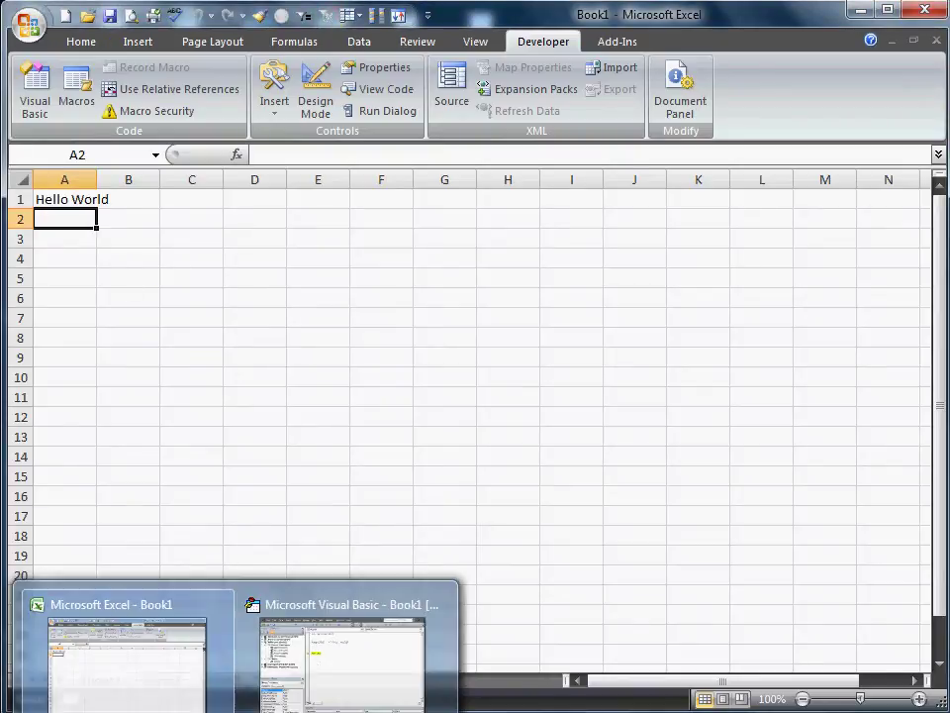
{"action": "left_click", "coordinate": [332, 659]}
Add the line Range("B1") = "By World" below the A1 assignment
{"action": "left_click", "coordinate": [386, 182]}
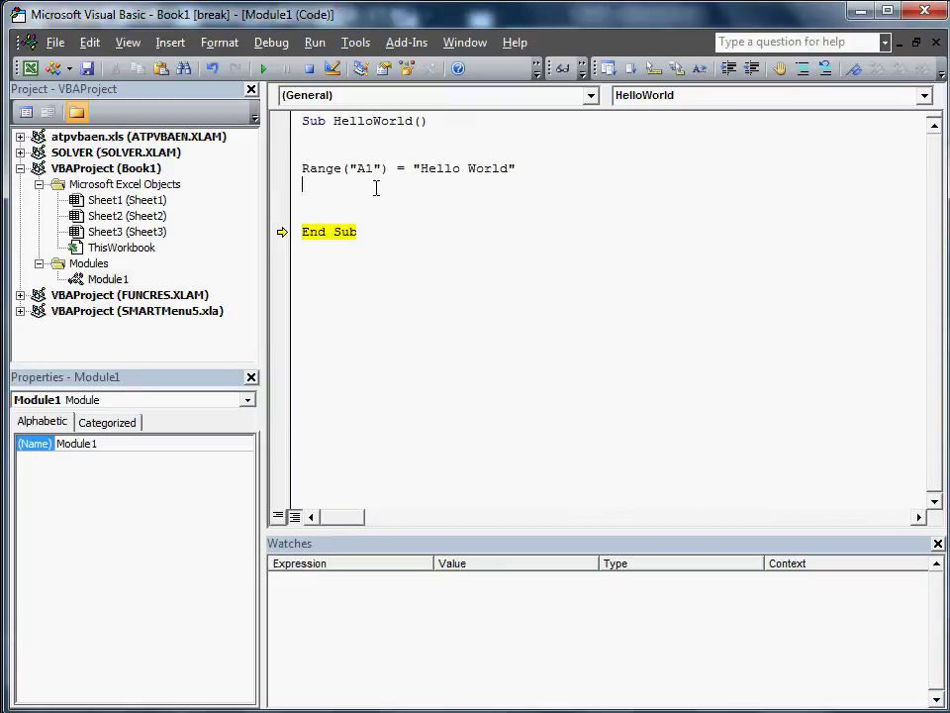
{"action": "key", "text": "Return"}
{"action": "type", "text": "range"}
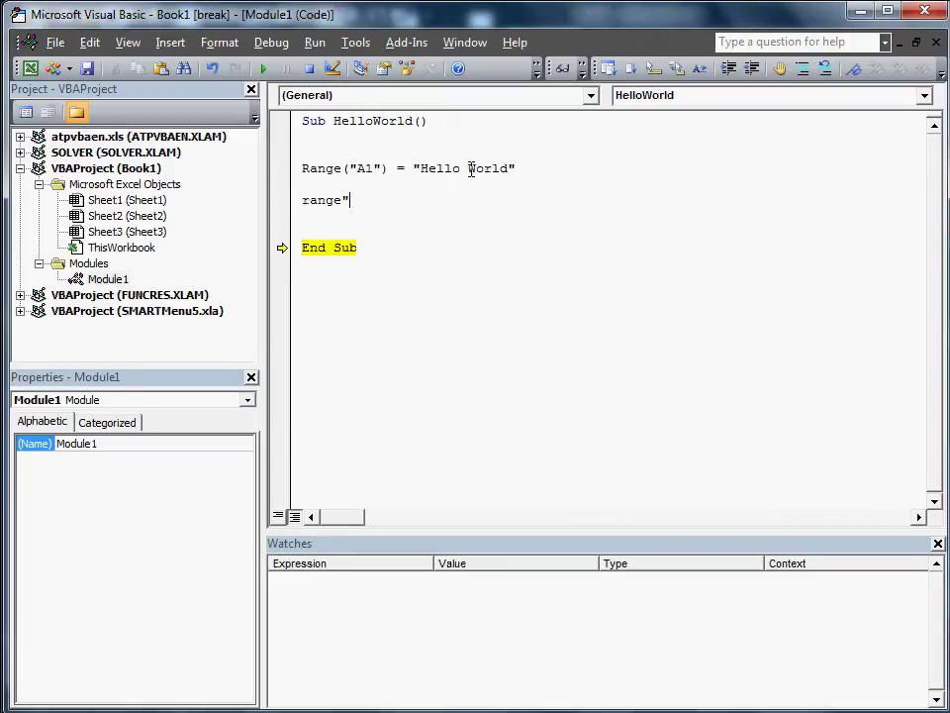
{"action": "type", "text": "(\"B"}
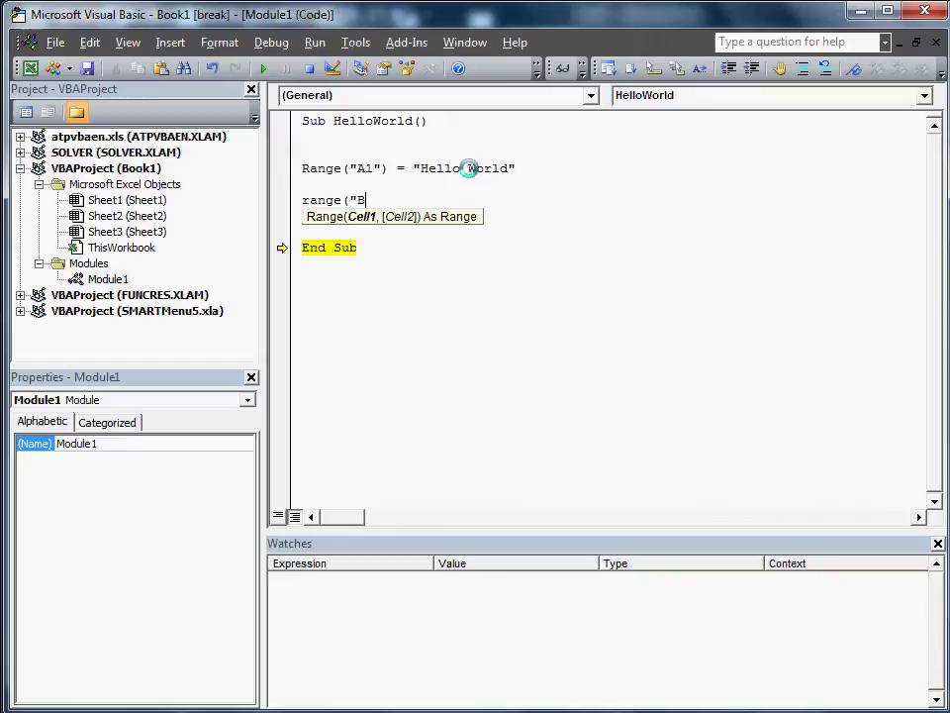
{"action": "type", "text": "1\")"}
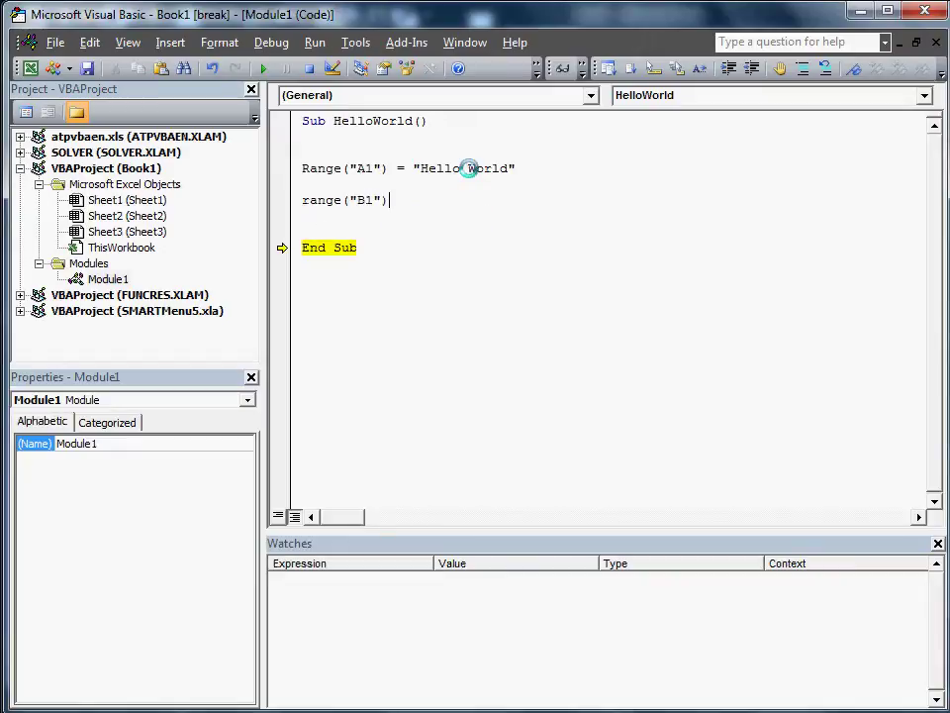
{"action": "type", "text": " = \""}
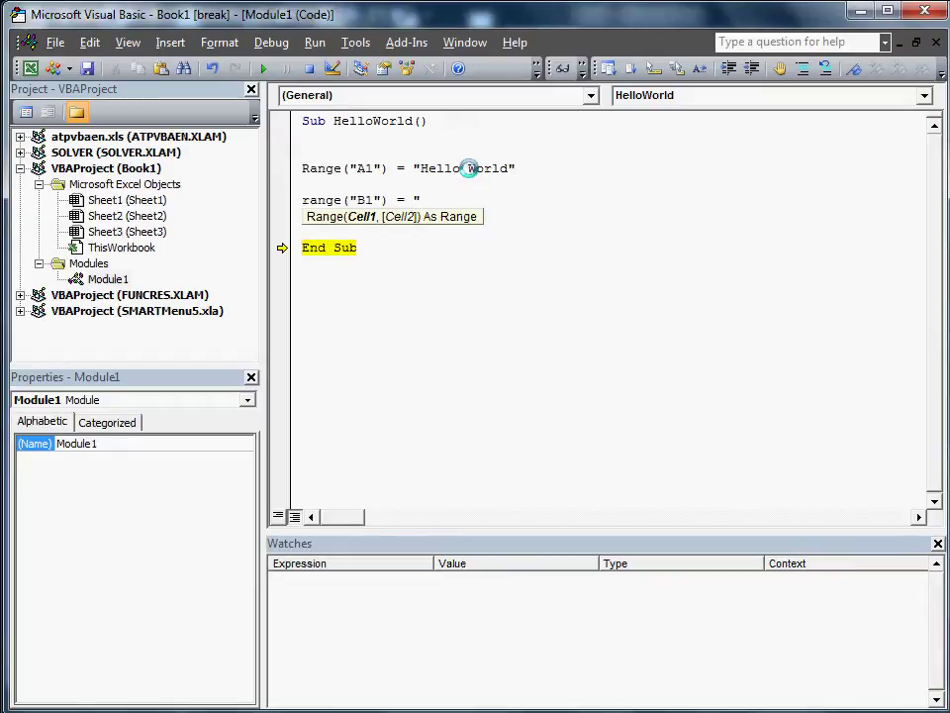
{"action": "type", "text": "By World"}
{"action": "type", "text": "\""}
{"action": "key", "text": "Return"}
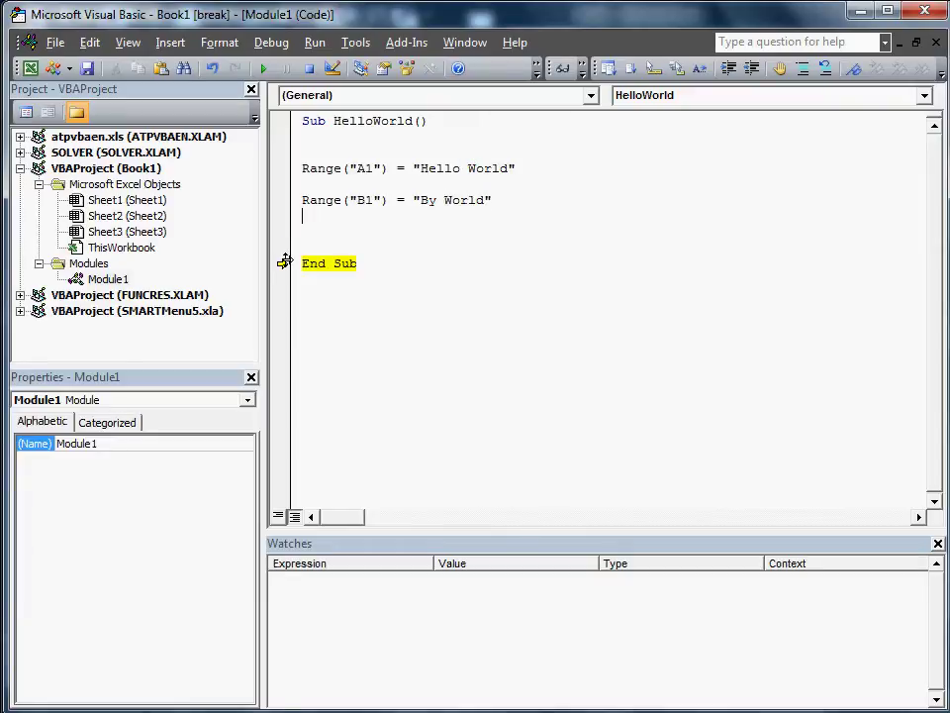
Rerun the macro with F8 and autofit columns A and B in Excel
{"action": "key", "text": "F8"}
{"action": "key", "text": "F8"}
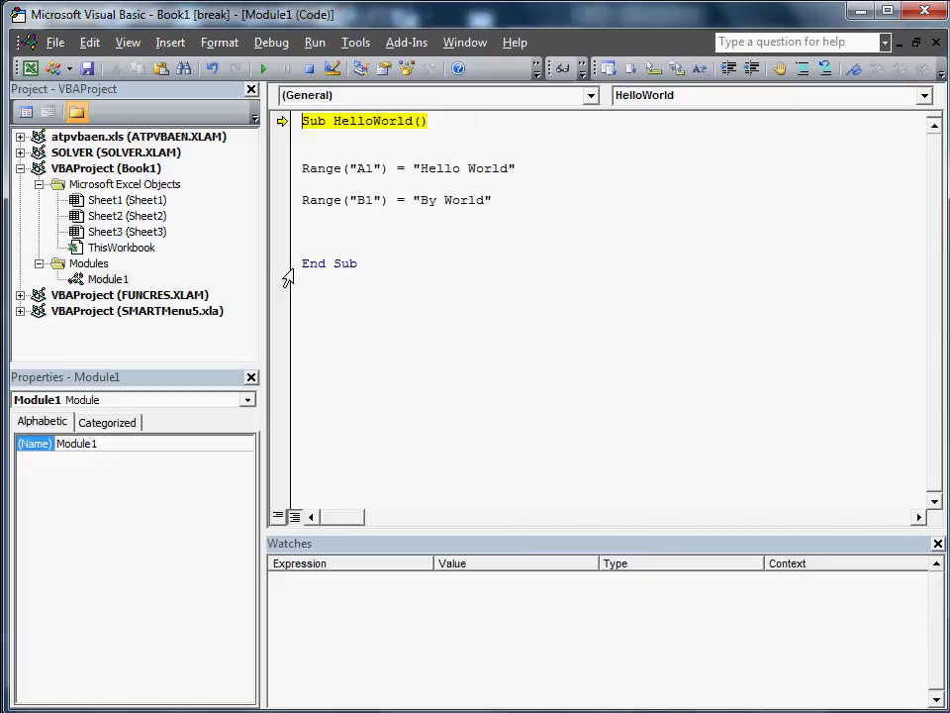
{"action": "key", "text": "F8"}
{"action": "key", "text": "F8"}
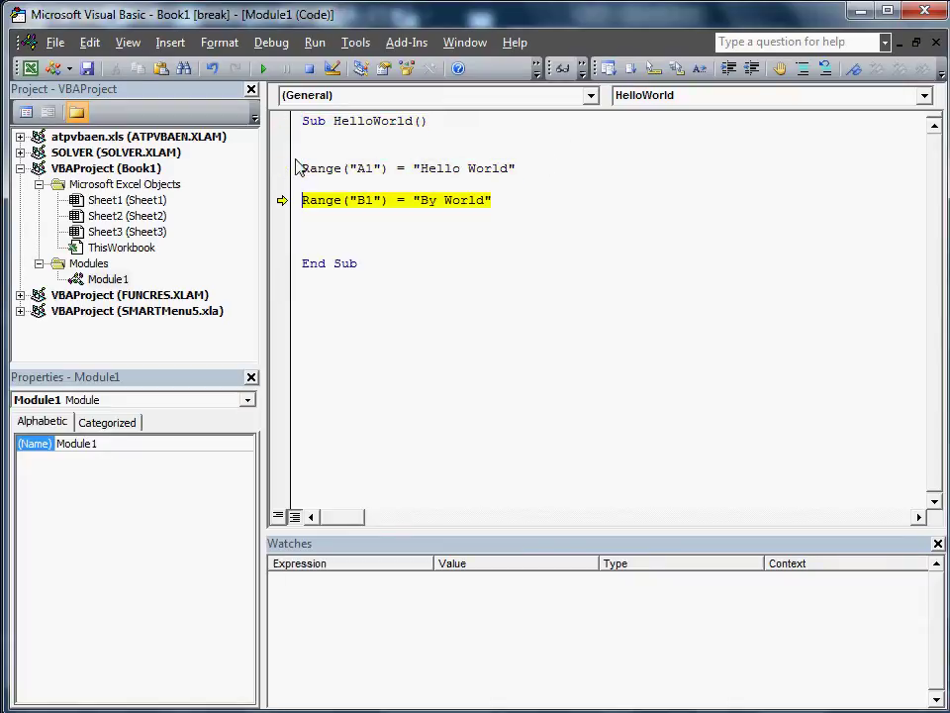
{"action": "key", "text": "F8"}
{"action": "key", "text": "alt+Tab"}
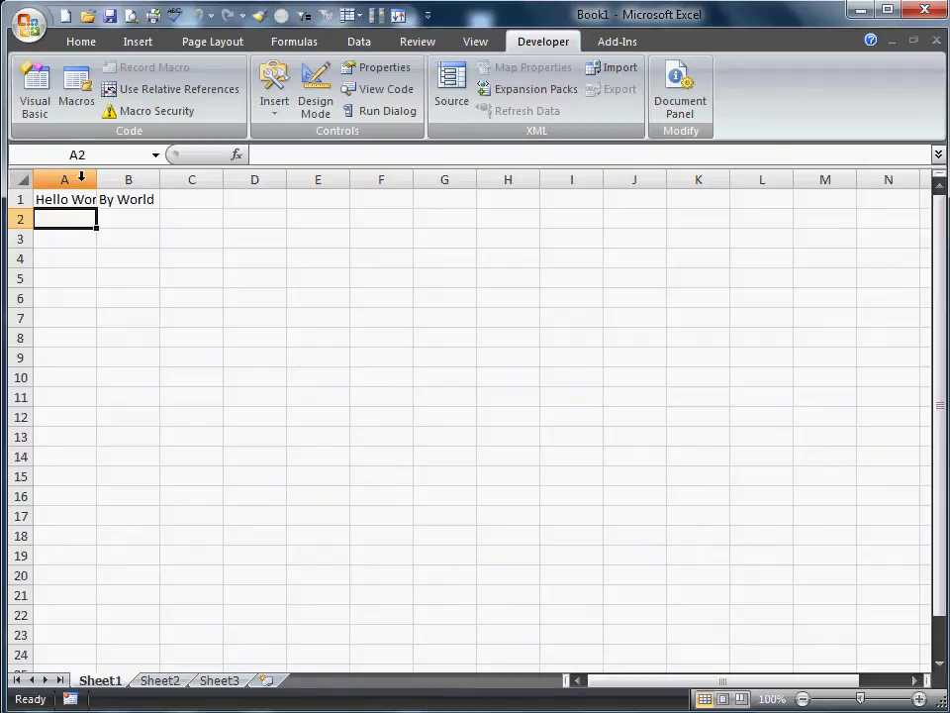
{"action": "double_click", "coordinate": [96, 178]}
{"action": "double_click", "coordinate": [177, 180]}
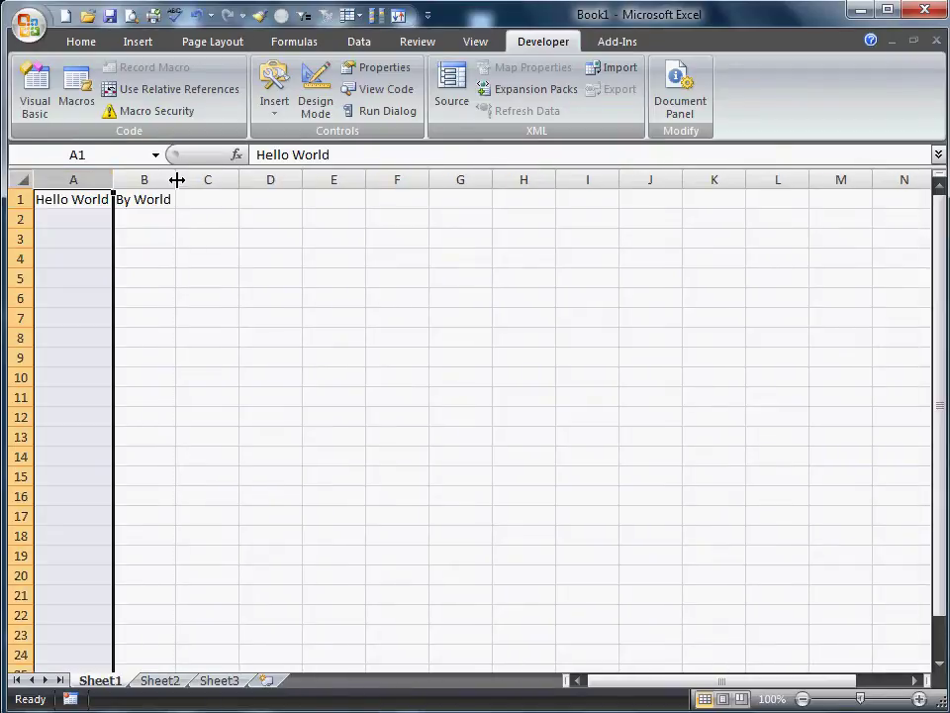
{"action": "left_click", "coordinate": [184, 244]}
{"action": "key", "text": "alt+Tab"}
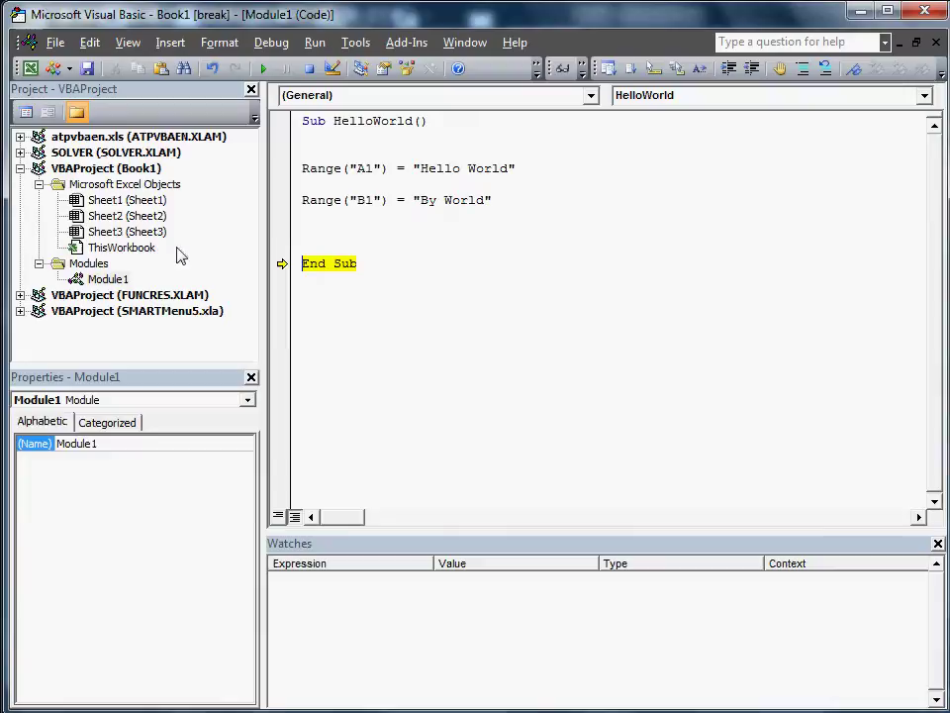
Insert UserForm1 and draw CommandButton1 on it
{"action": "left_click", "coordinate": [69, 68]}
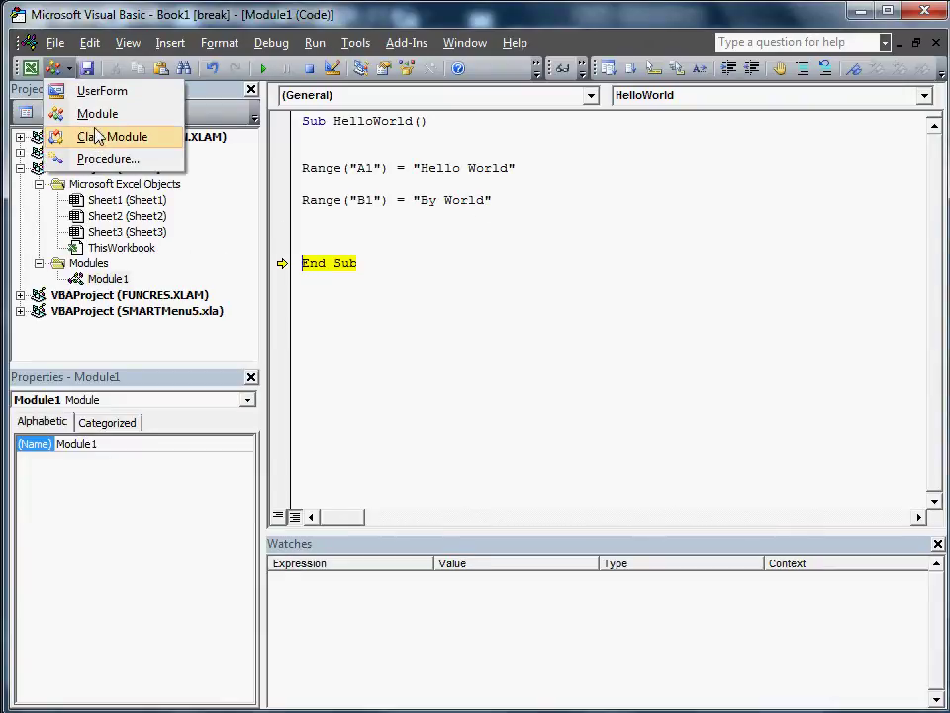
{"action": "left_click", "coordinate": [97, 95]}
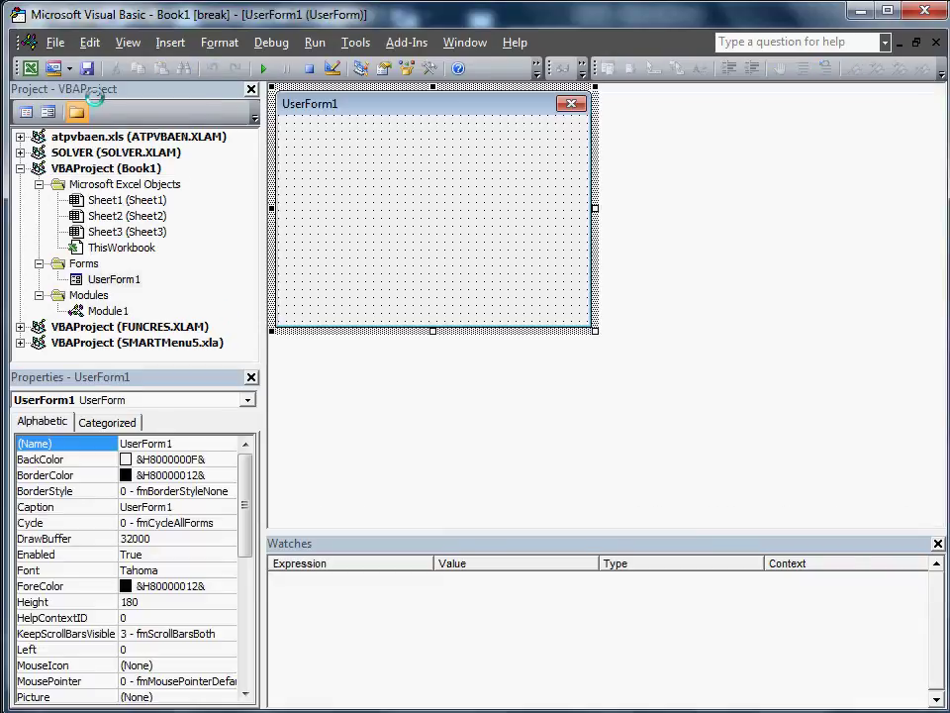
{"action": "right_click", "coordinate": [355, 208]}
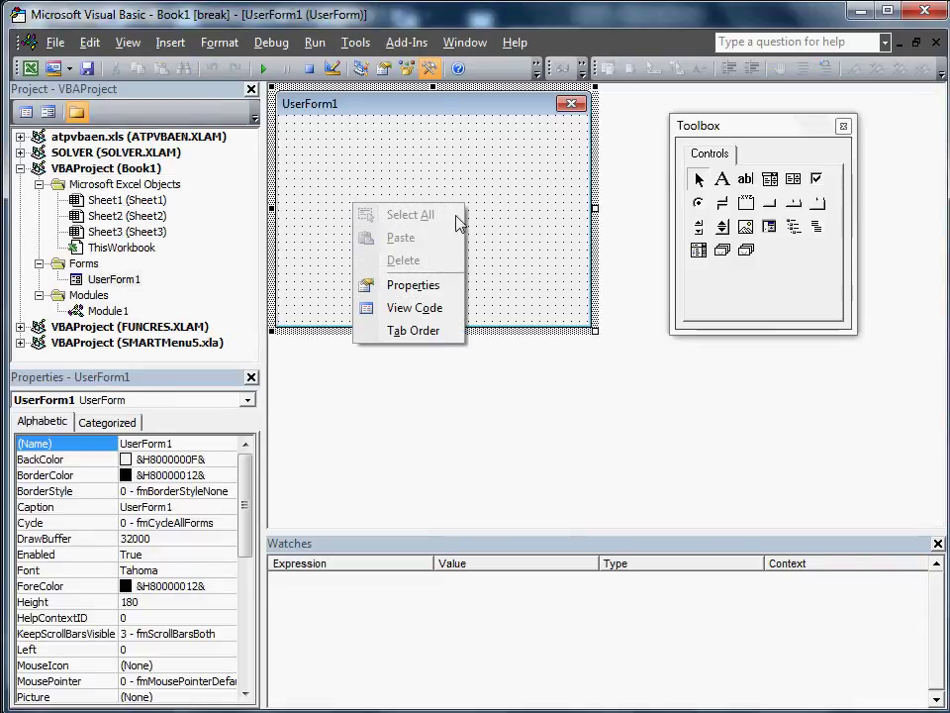
{"action": "left_click", "coordinate": [771, 203]}
{"action": "left_click_drag", "start_coordinate": [324, 167], "coordinate": [492, 216]}
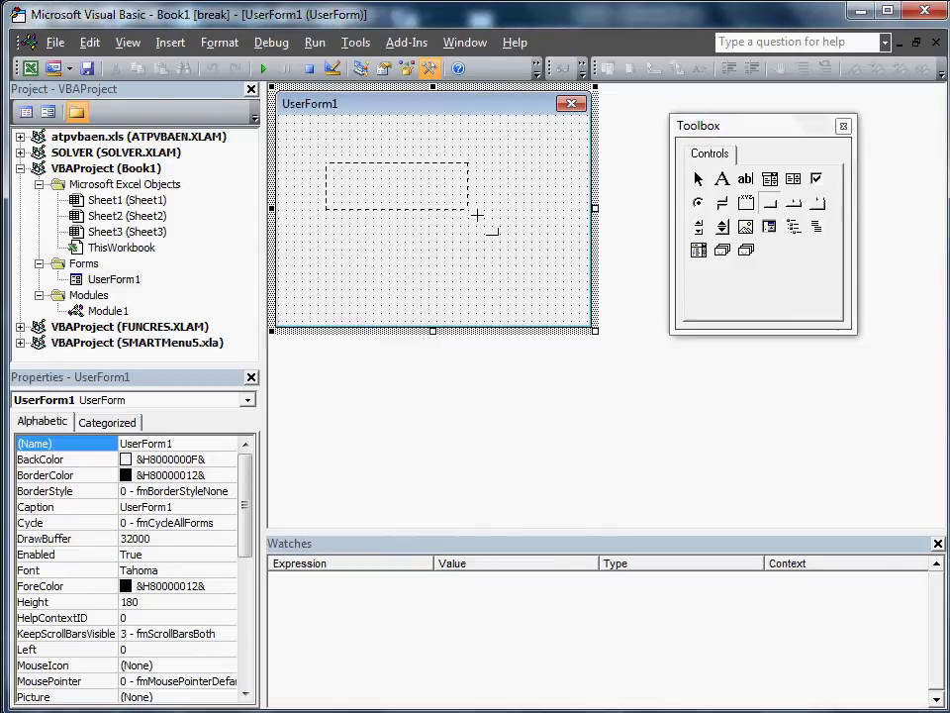
{"action": "left_click", "coordinate": [453, 261]}
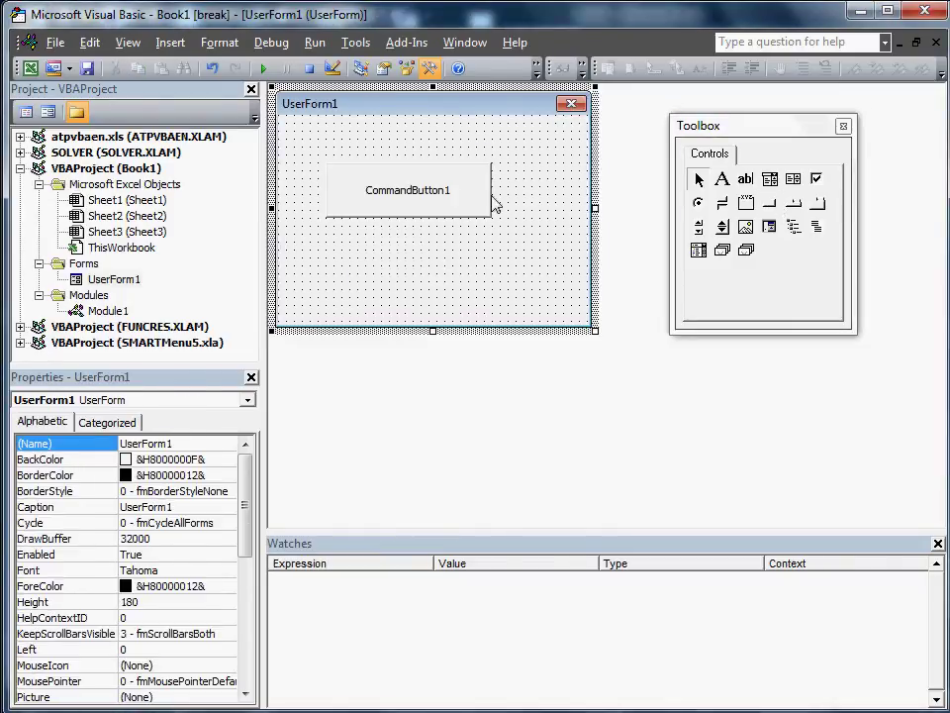
Write Range("A5") = "I Pressed the Button" in CommandButton1's Click procedure
{"action": "double_click", "coordinate": [449, 197]}
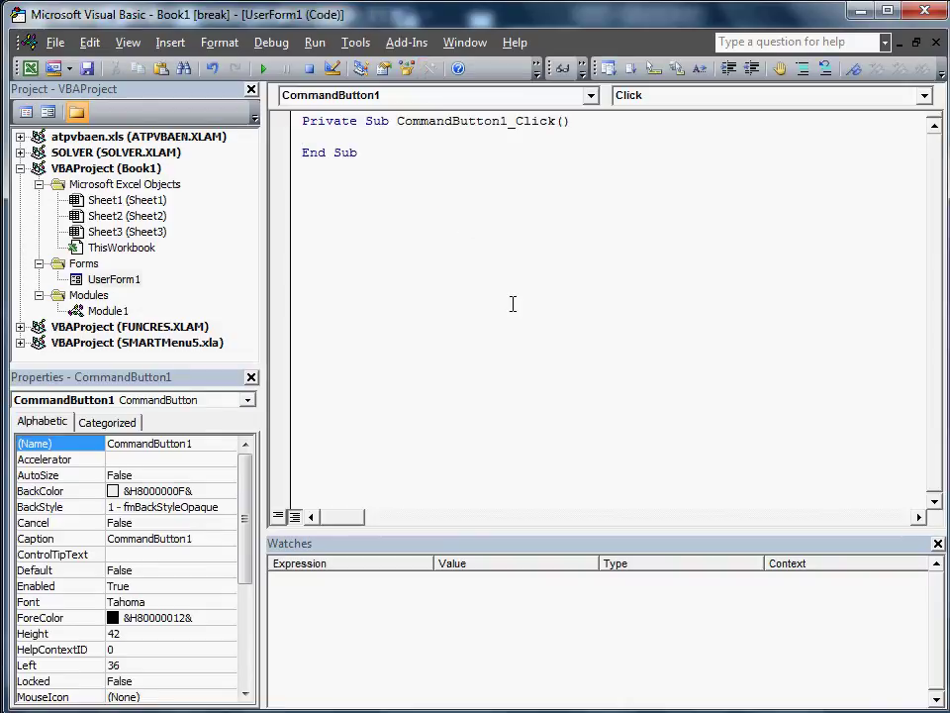
{"action": "key", "text": "Return"}
{"action": "key", "text": "Return"}
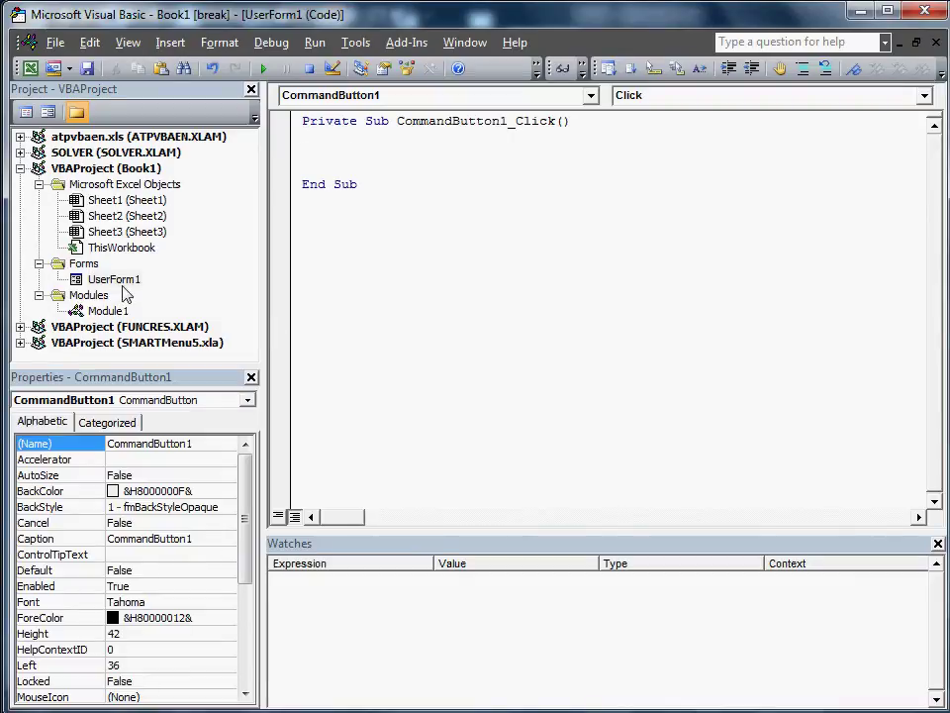
{"action": "key", "text": "Tab"}
{"action": "type", "text": "rang"}
{"action": "type", "text": "e("}
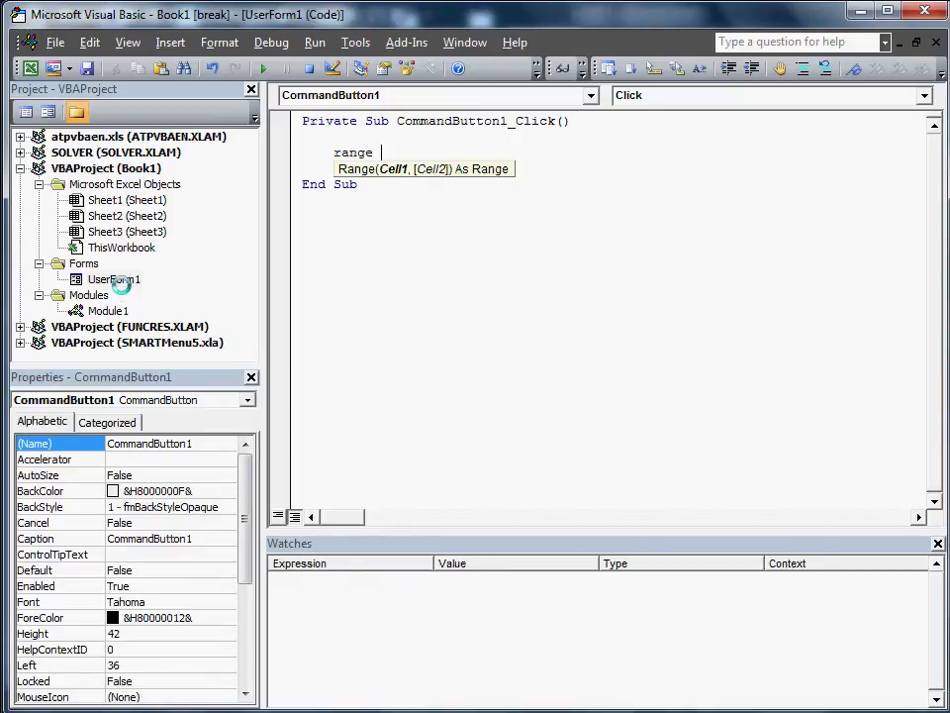
{"action": "type", "text": "\""}
{"action": "type", "text": "A"}
{"action": "type", "text": "5\")"}
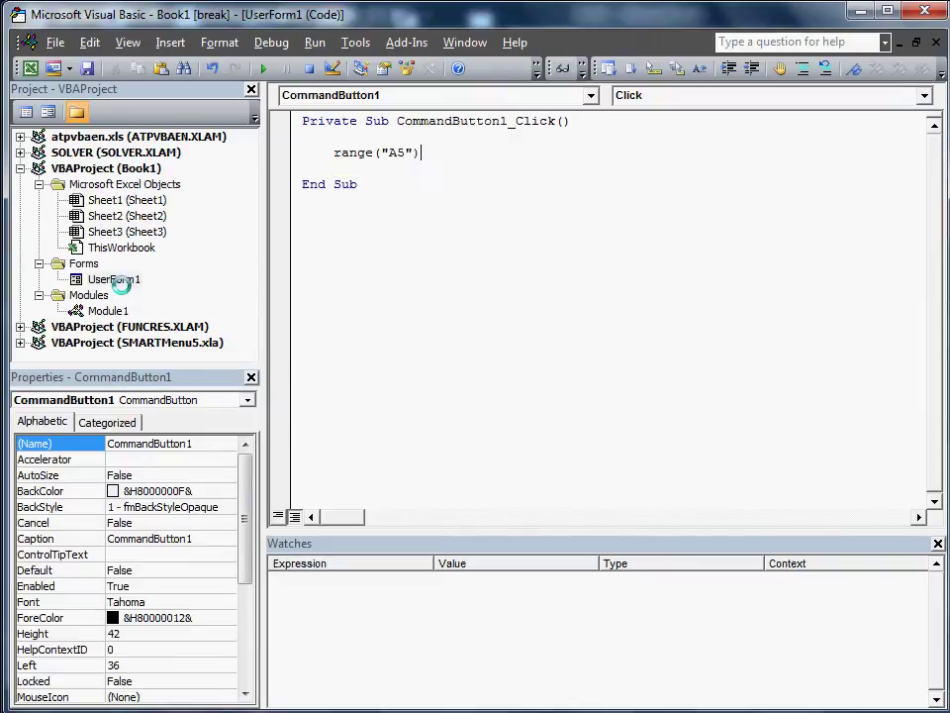
{"action": "type", "text": " ="}
{"action": "type", "text": " \"I P"}
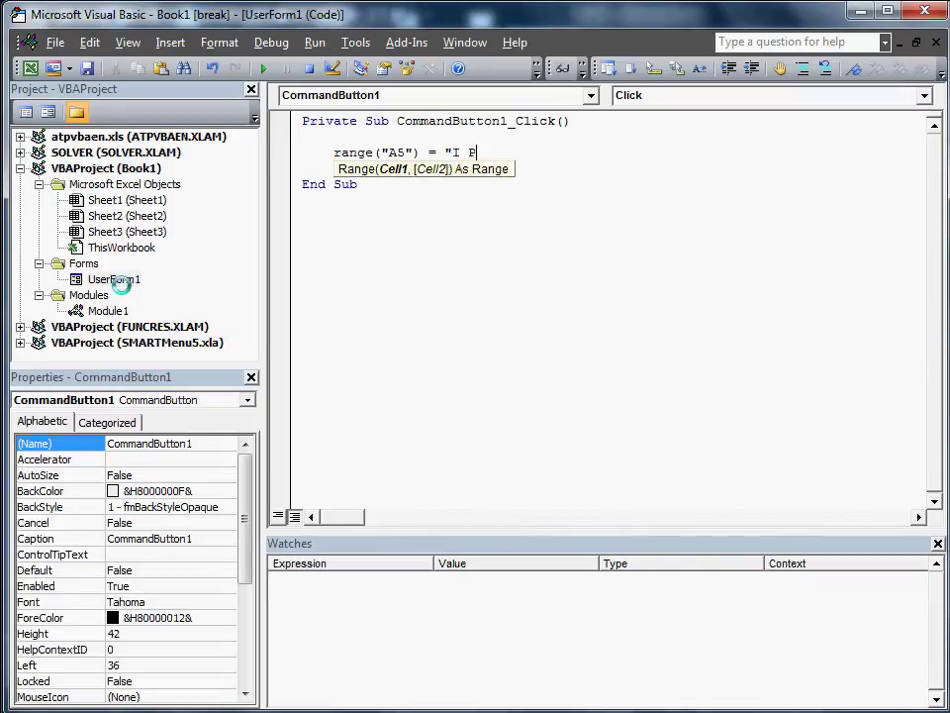
{"action": "type", "text": "ressed the Bu"}
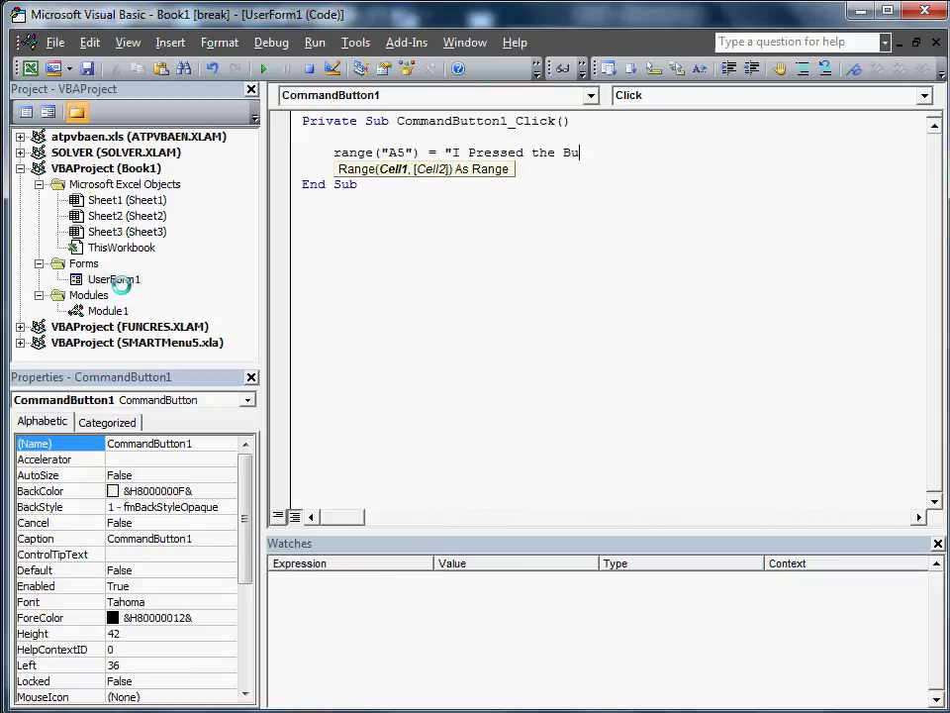
{"action": "type", "text": "tton\""}
{"action": "key", "text": "Return"}
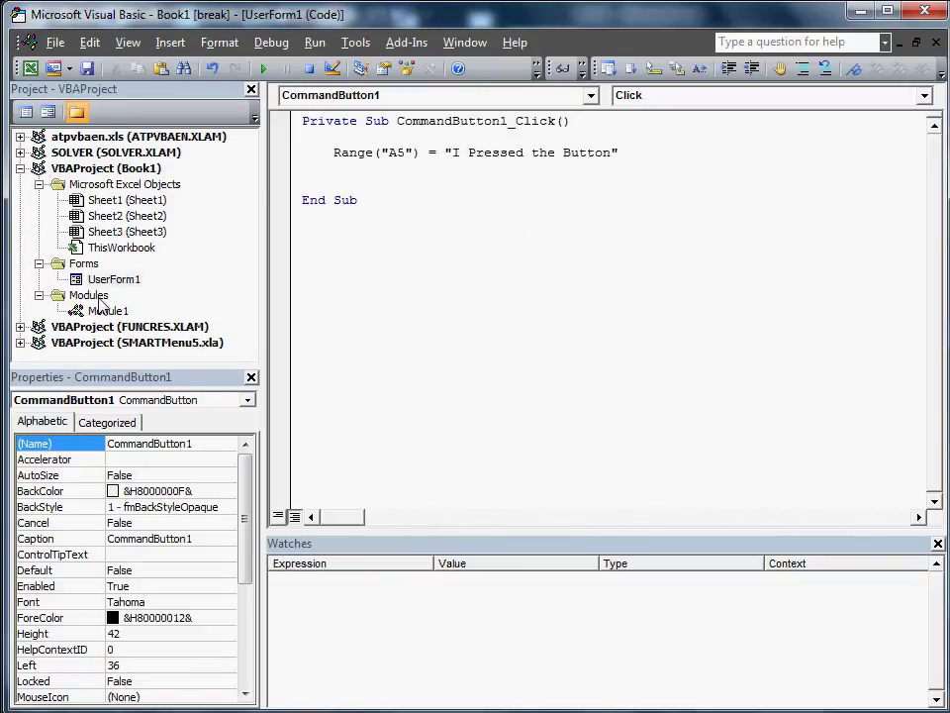
{"action": "left_click", "coordinate": [104, 311]}
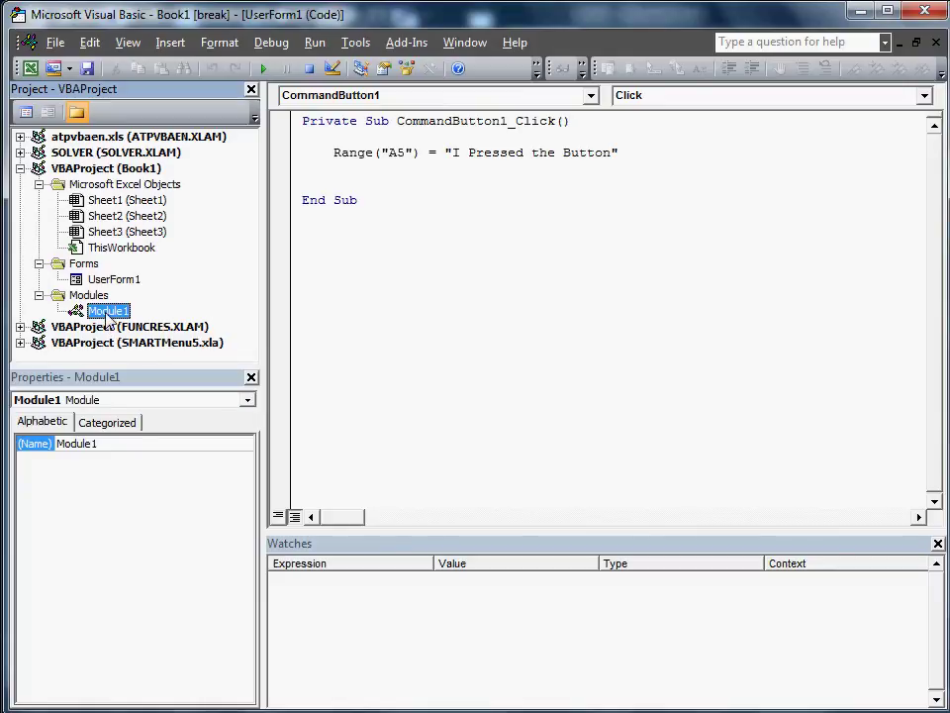
Reset the paused macro and declare Sub ShowFormSub in Module1
{"action": "double_click", "coordinate": [107, 312]}
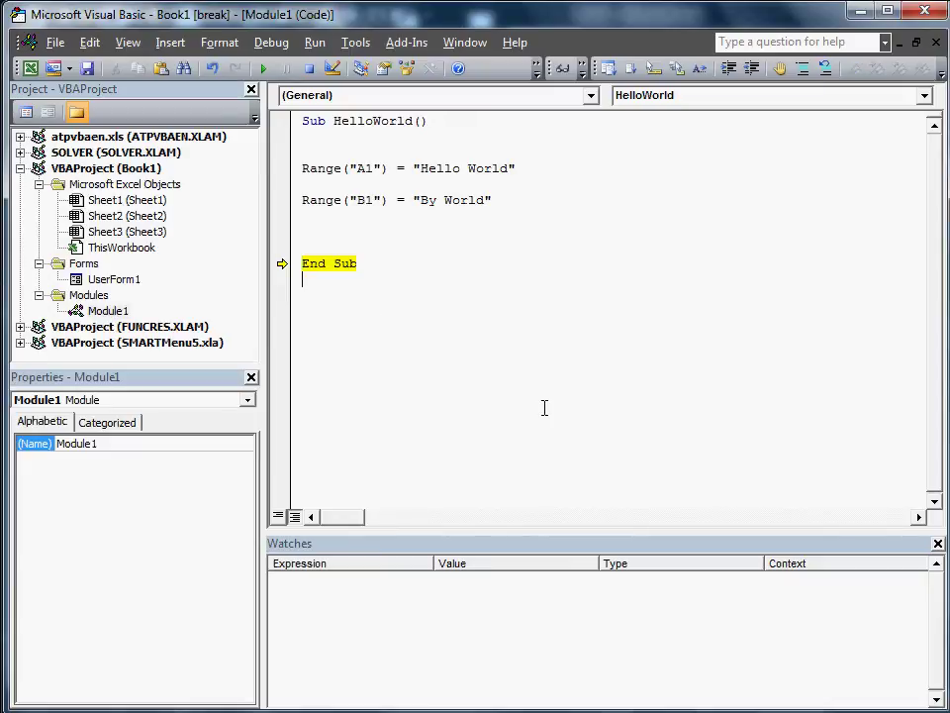
{"action": "left_click", "coordinate": [263, 68]}
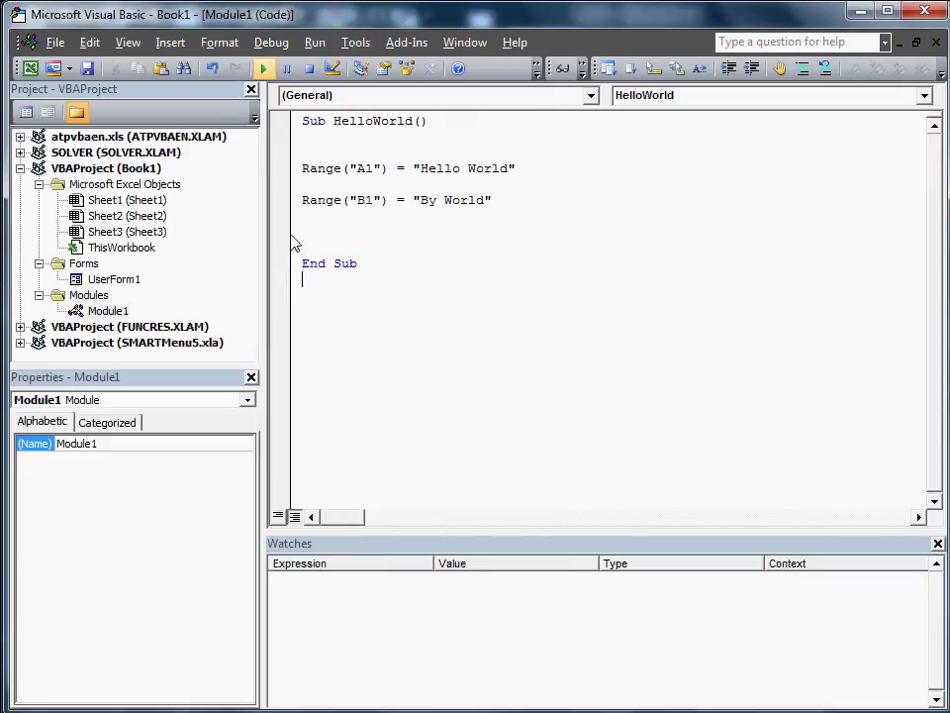
{"action": "key", "text": "Return"}
{"action": "type", "text": "sub"}
{"action": "type", "text": " ShowS"}
{"action": "key", "text": "BackSpace"}
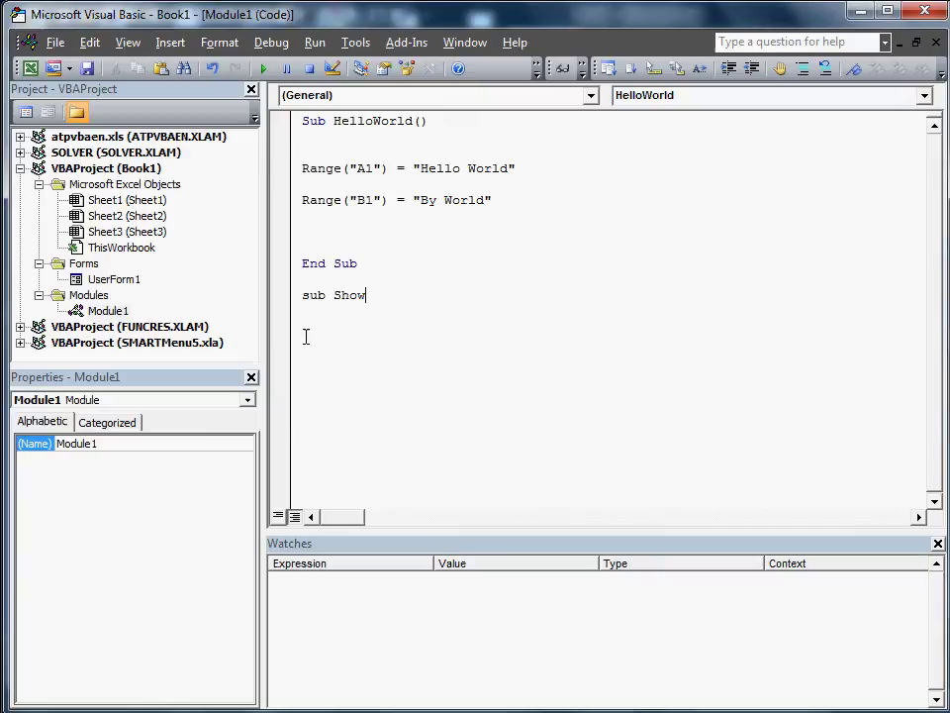
{"action": "type", "text": "Form"}
{"action": "key", "text": "BackSpace"}
{"action": "type", "text": "Sub"}
{"action": "key", "text": "Return"}
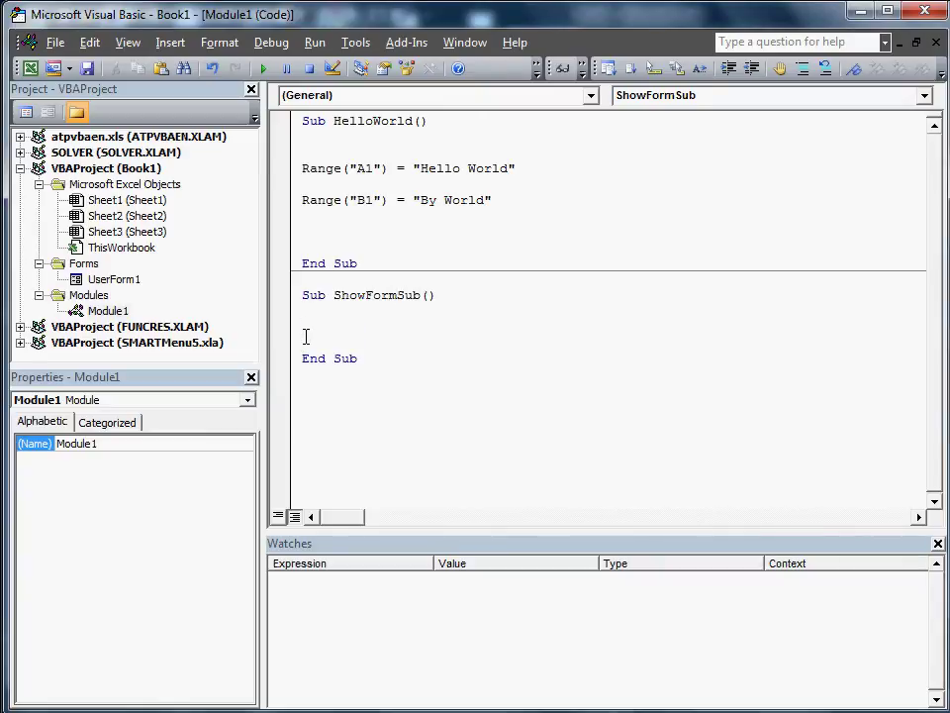
Add the line UserForm1.Show inside ShowFormSub
{"action": "type", "text": "sh"}
{"action": "type", "text": "ow"}
{"action": "key", "text": "BackSpace"}
{"action": "key", "text": "BackSpace"}
{"action": "key", "text": "BackSpace"}
{"action": "key", "text": "BackSpace"}
{"action": "type", "text": "user"}
{"action": "type", "text": "form1."}
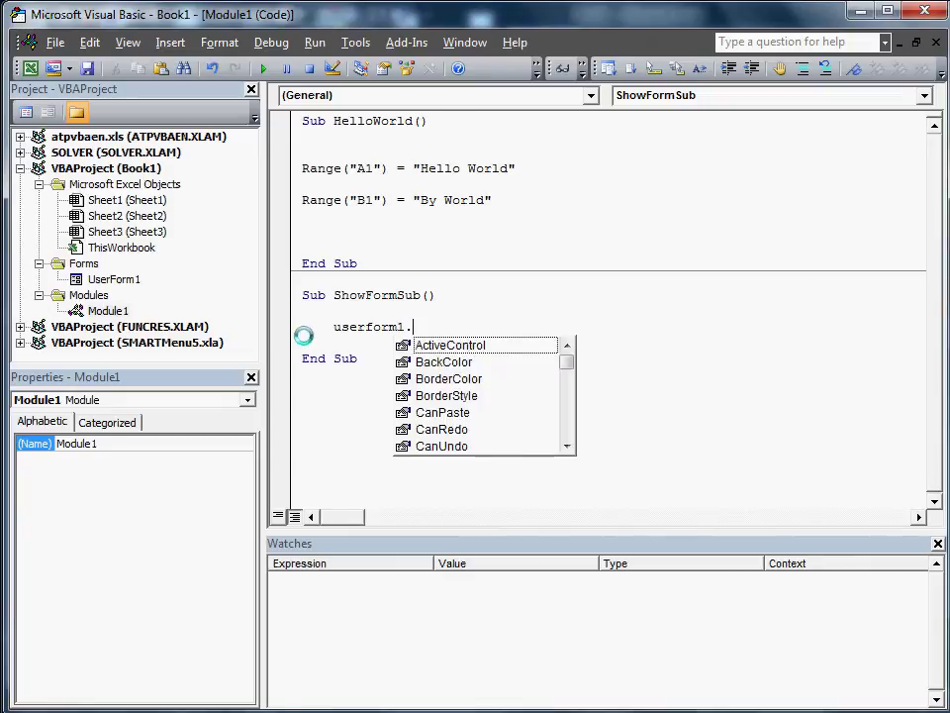
{"action": "type", "text": "sh"}
{"action": "key", "text": "Tab"}
{"action": "key", "text": "Down"}
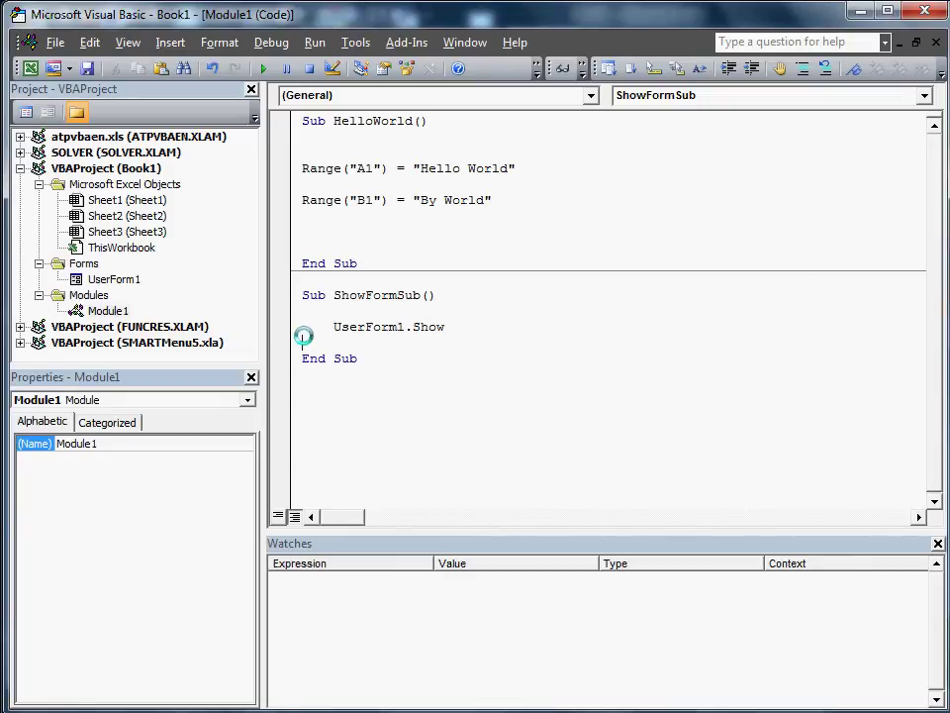
{"action": "key", "text": "Return"}
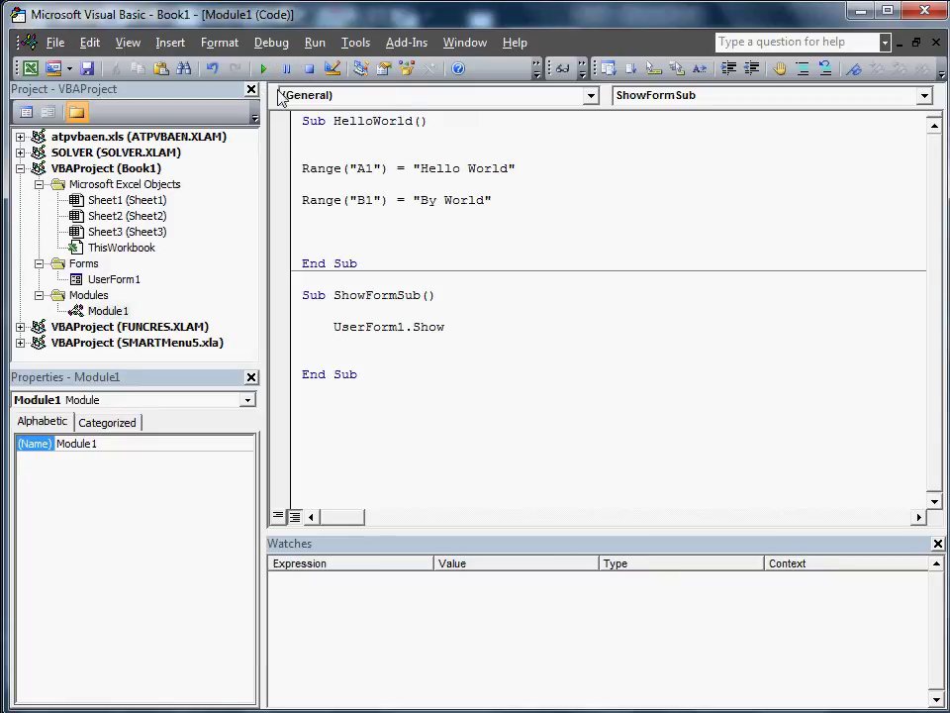
Run ShowFormSub with F5, press CommandButton1 to fill A5, then close UserForm1
{"action": "key", "text": "F5"}
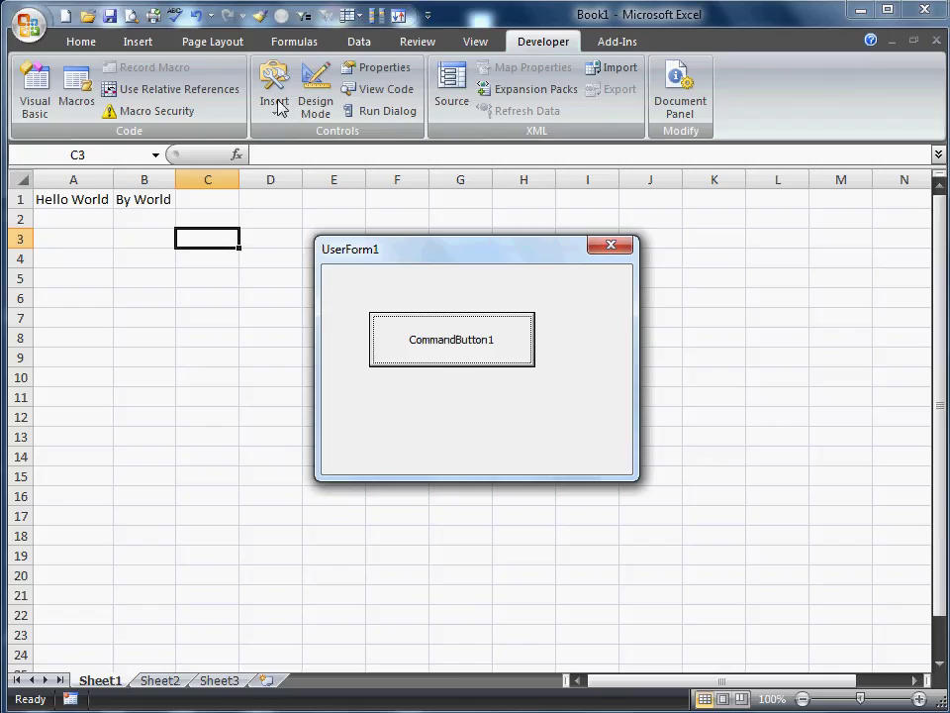
{"action": "left_click", "coordinate": [490, 352]}
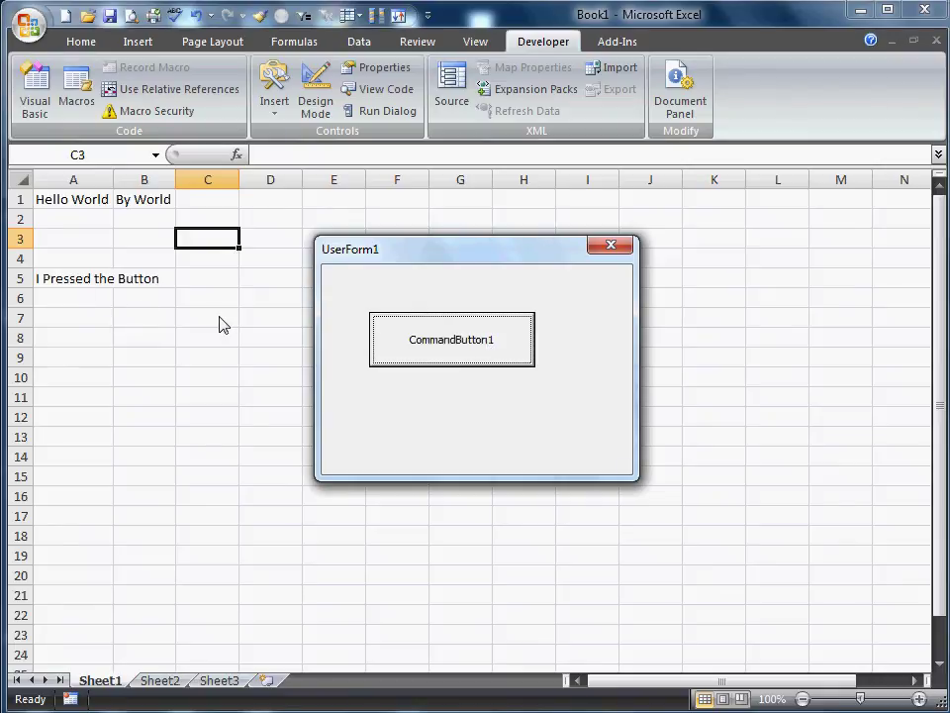
{"action": "left_click", "coordinate": [479, 353]}
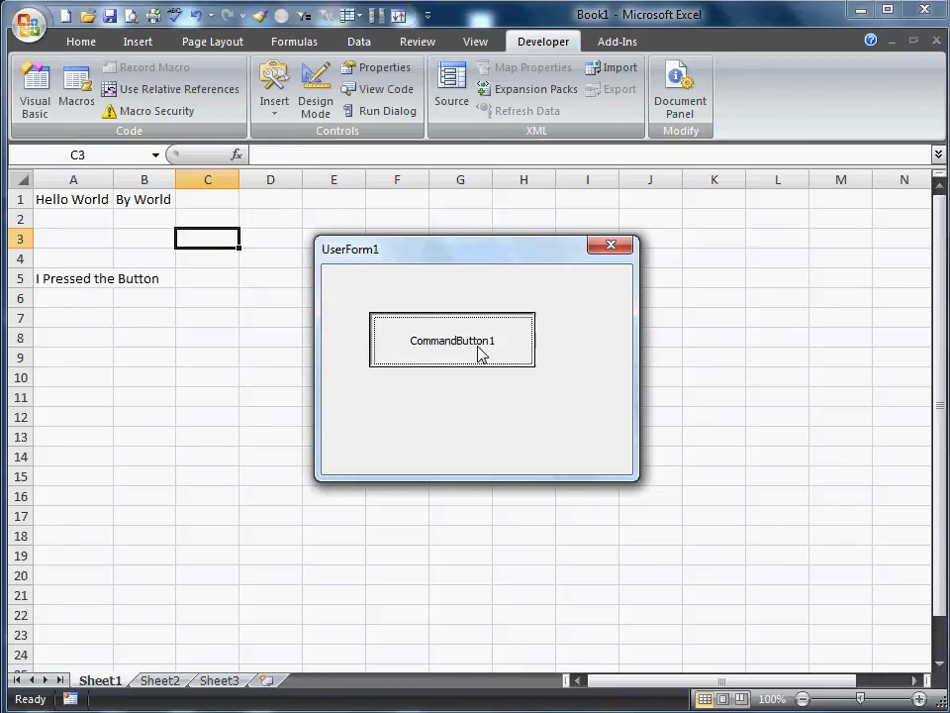
{"action": "left_click", "coordinate": [610, 246]}
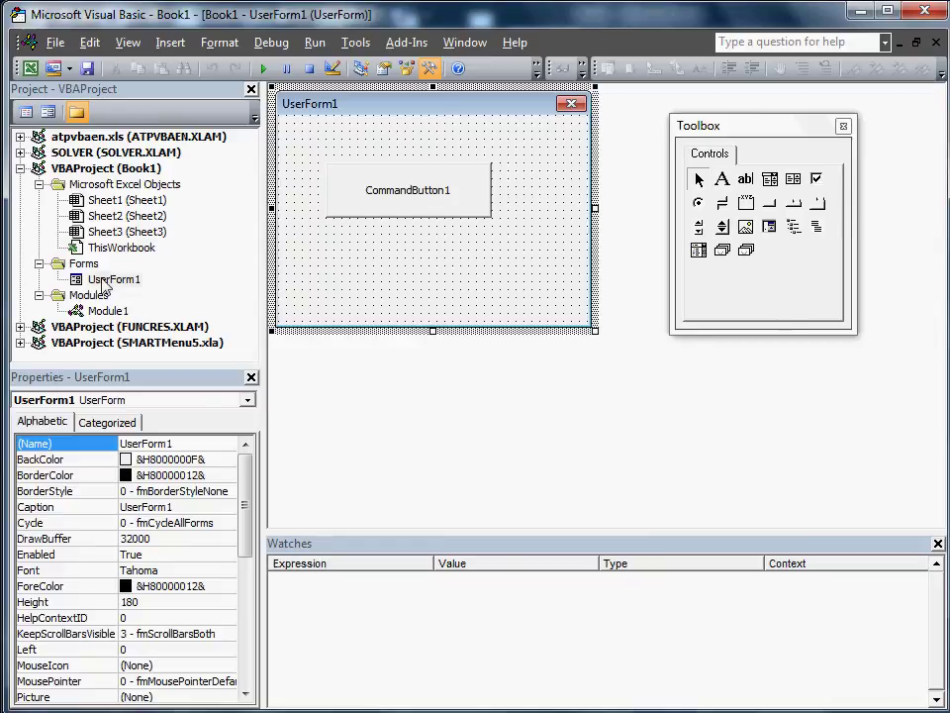
Add UserForm1.Hide after the A5 line in CommandButton1's Click procedure
{"action": "left_click", "coordinate": [91, 277]}
{"action": "left_click", "coordinate": [340, 282]}
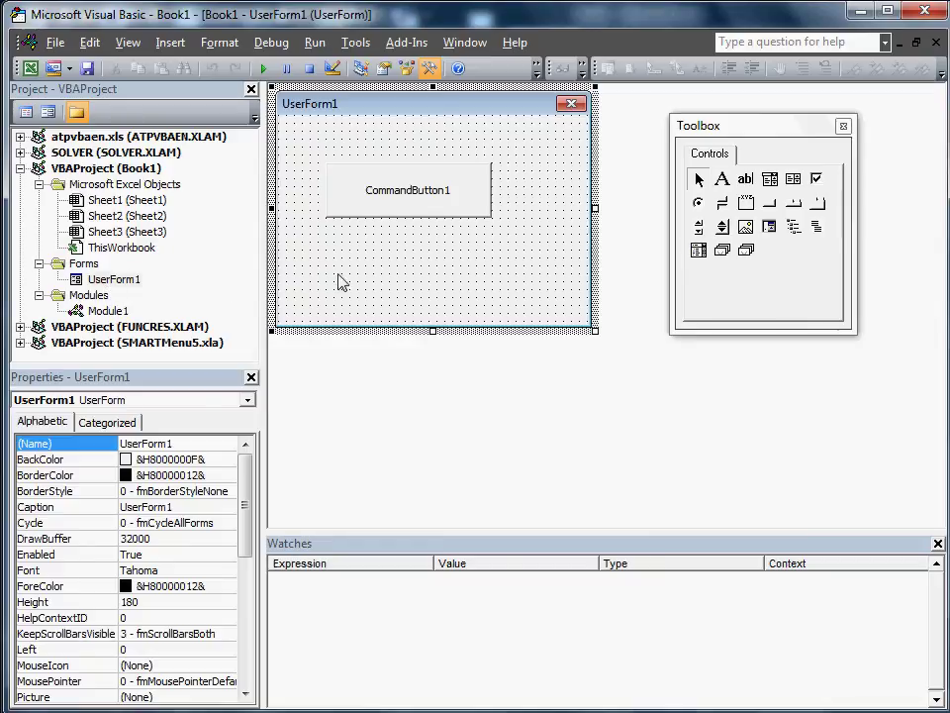
{"action": "double_click", "coordinate": [426, 204]}
{"action": "left_click", "coordinate": [442, 179]}
{"action": "key", "text": "Return"}
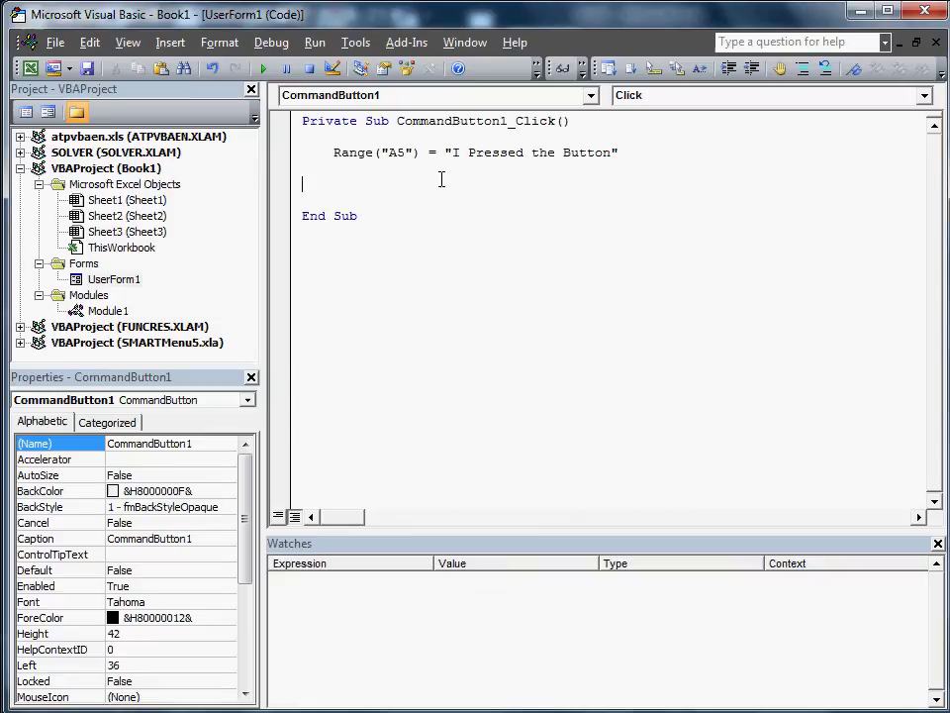
{"action": "key", "text": "Tab"}
{"action": "type", "text": "u"}
{"action": "type", "text": "serform1."}
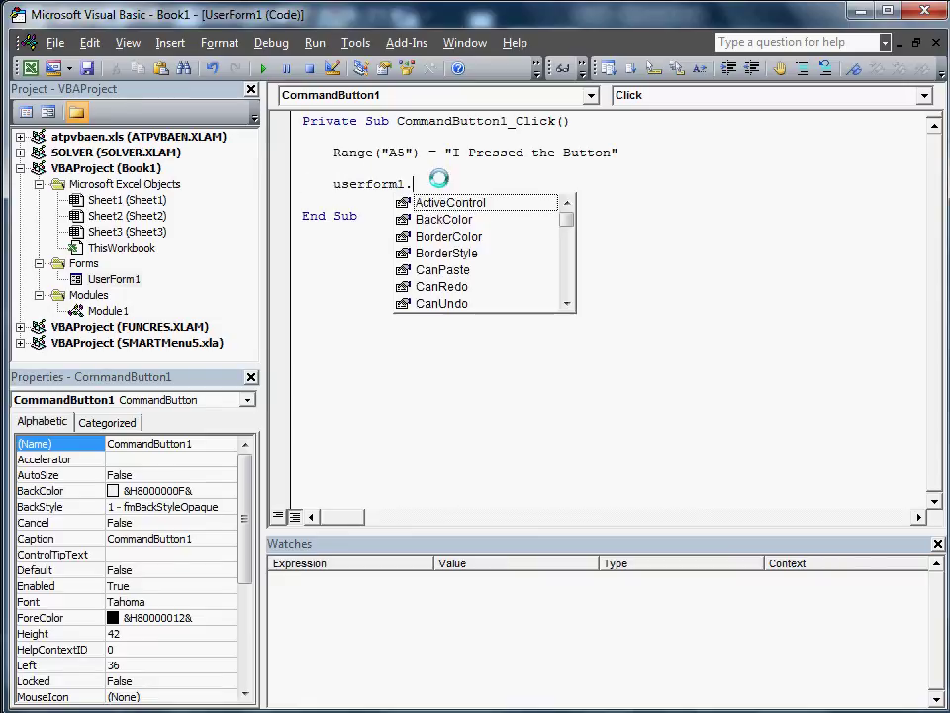
{"action": "type", "text": "hid"}
{"action": "key", "text": "Tab"}
{"action": "key", "text": "Down"}
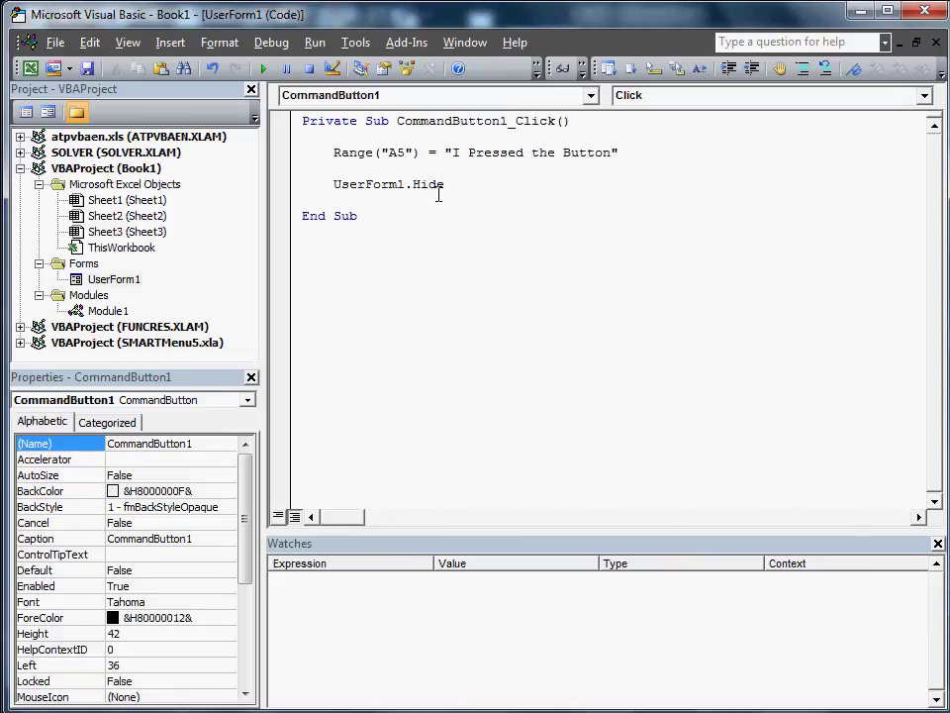
Run ShowFormSub from Module1 and press the button to test hiding
{"action": "double_click", "coordinate": [107, 312]}
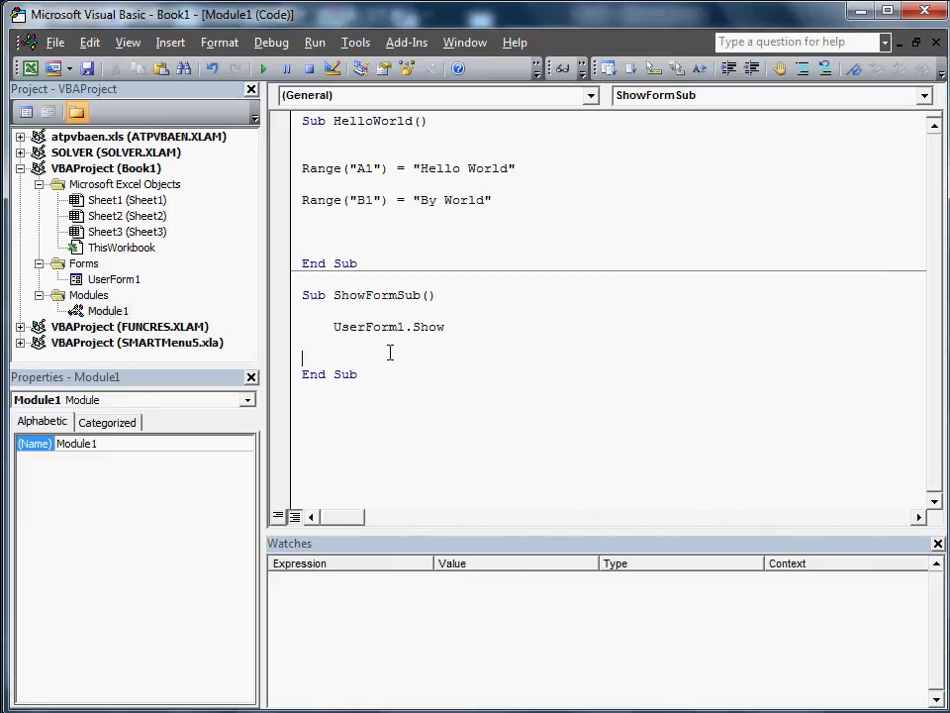
{"action": "key", "text": "F5"}
{"action": "left_click", "coordinate": [428, 354]}
Switch back to the Excel worksheet with Alt+F11
{"action": "key", "text": "alt+F11"}
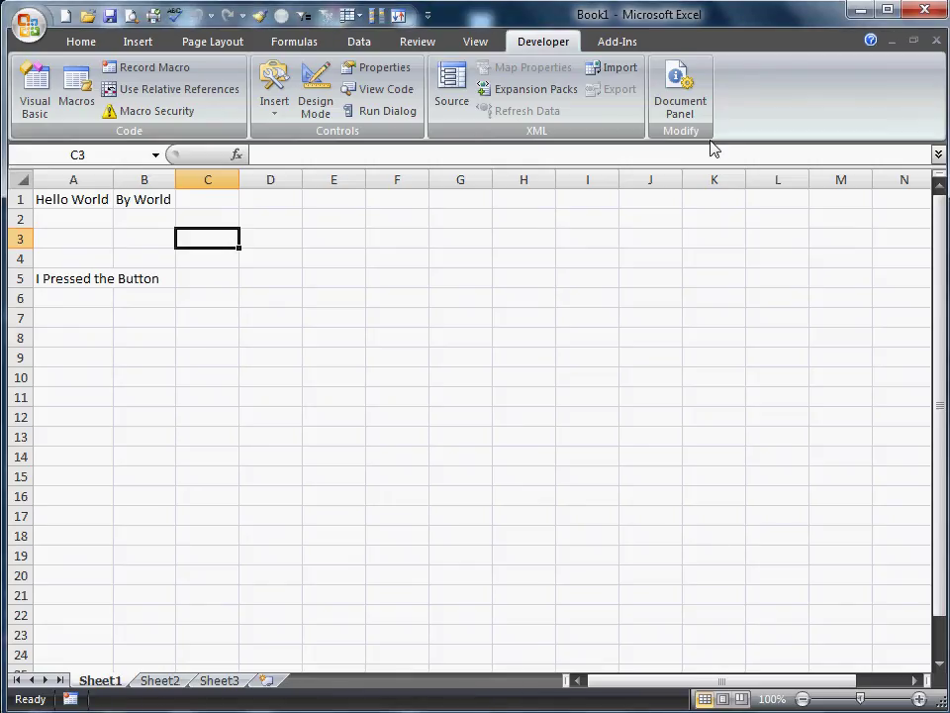